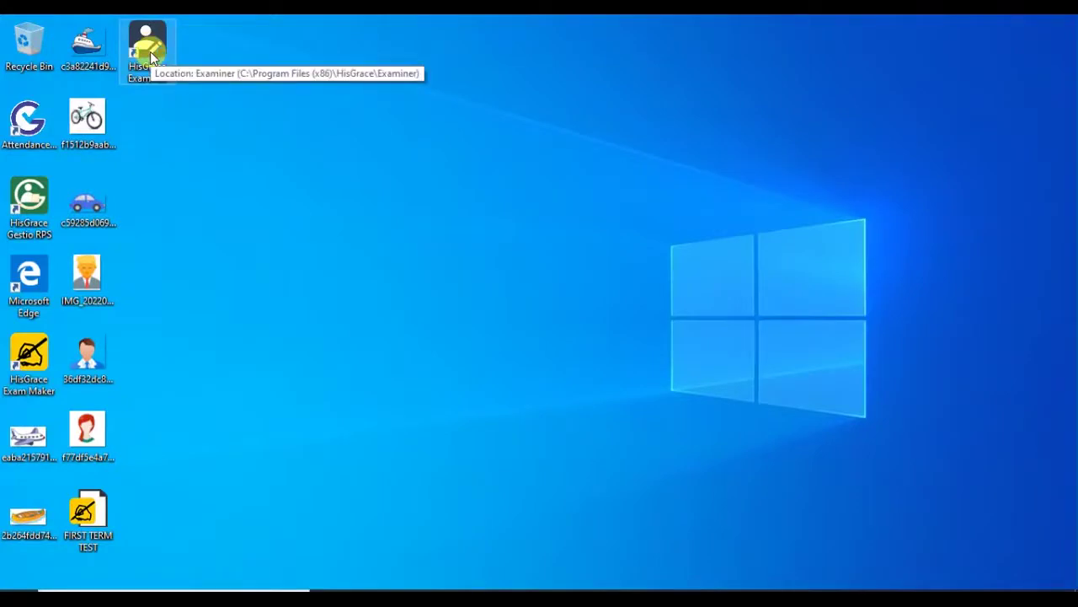
Launch HisGrace Examiner and sign in with the administrator credentials.
{"action": "double_click", "coordinate": [150, 52]}
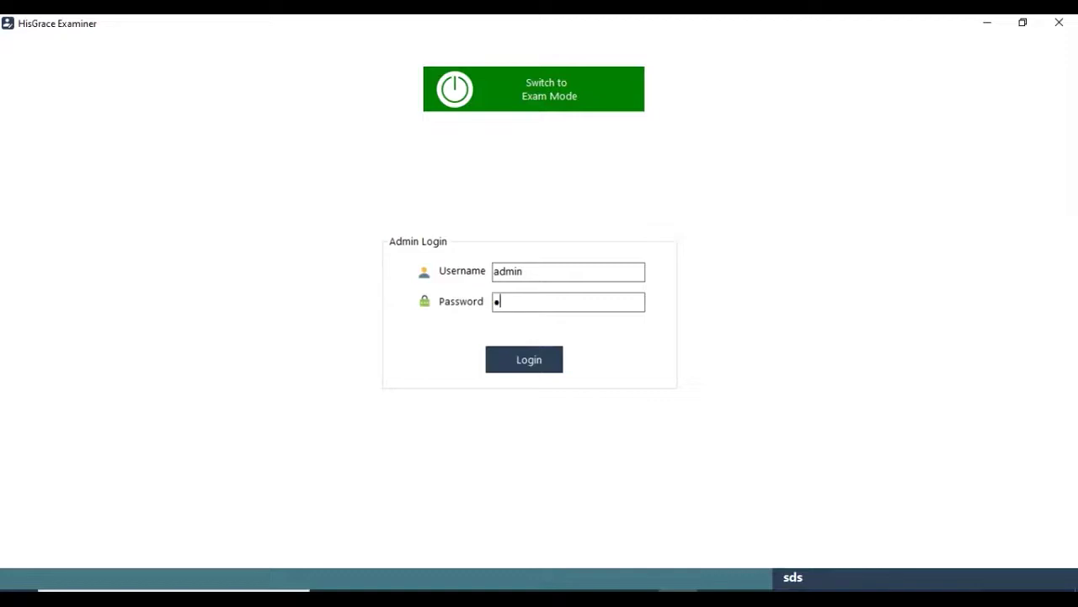
{"action": "key", "text": "Return"}
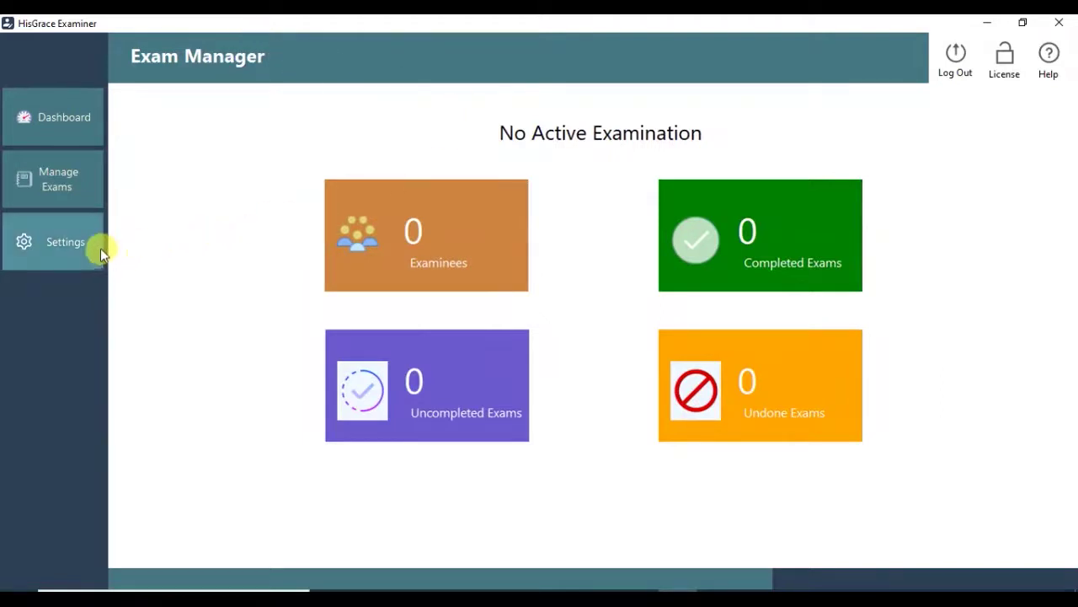
Upload the FIRST TERM TEST module from the Desktop and set it as the active examination.
{"action": "left_click", "coordinate": [72, 186]}
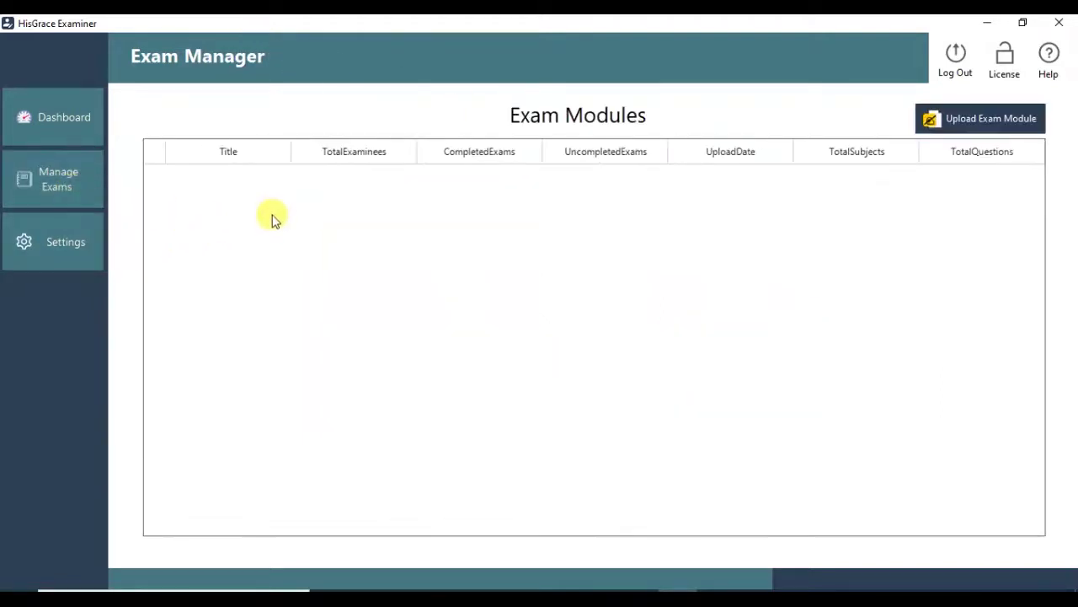
{"action": "left_click", "coordinate": [992, 123]}
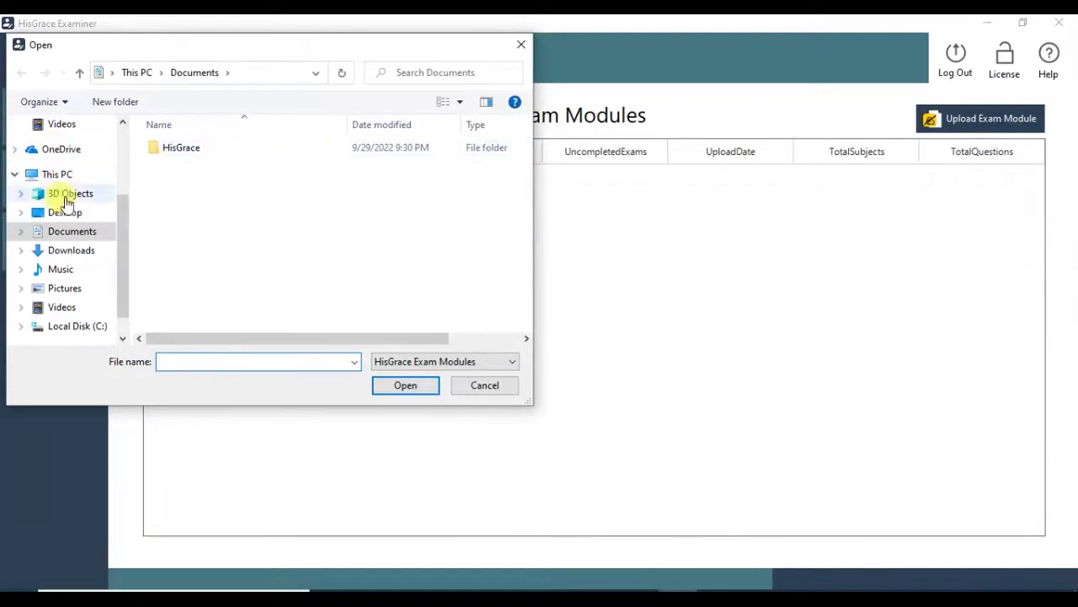
{"action": "left_click", "coordinate": [64, 213]}
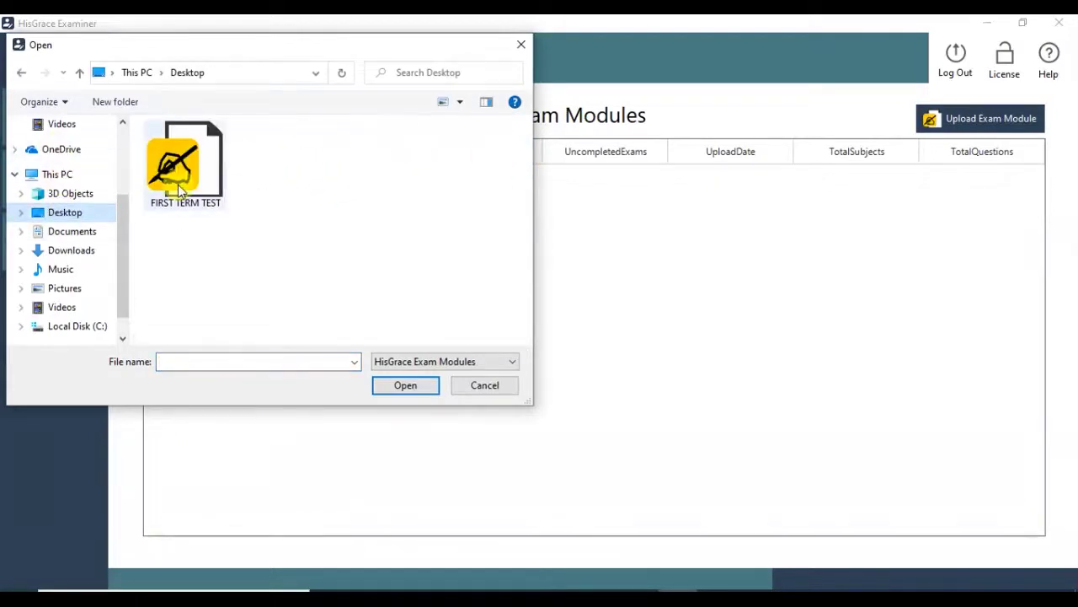
{"action": "left_click", "coordinate": [179, 191]}
{"action": "double_click", "coordinate": [188, 187]}
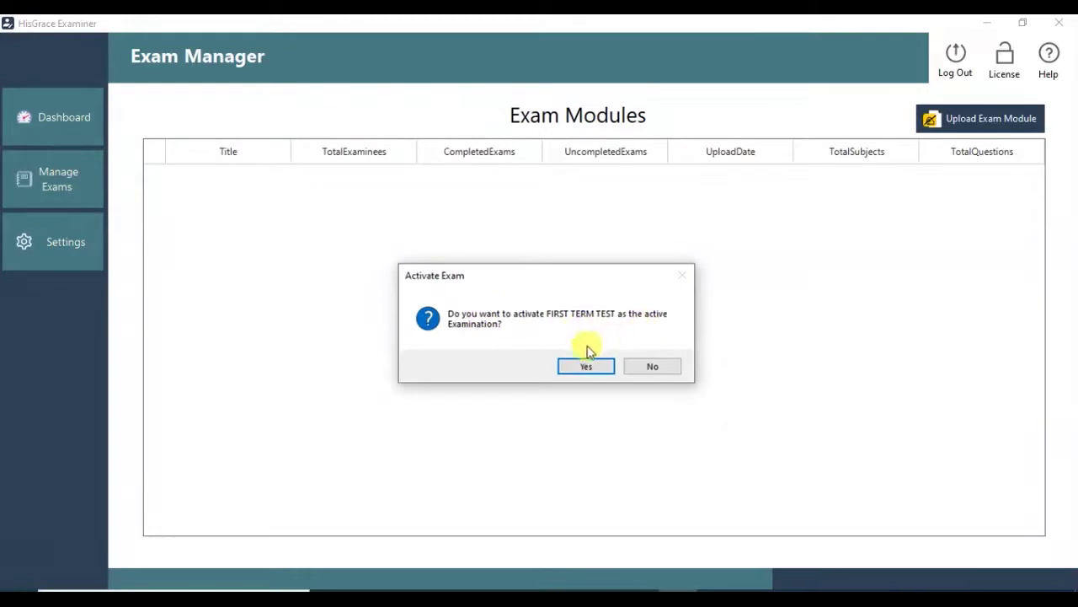
{"action": "left_click", "coordinate": [584, 368]}
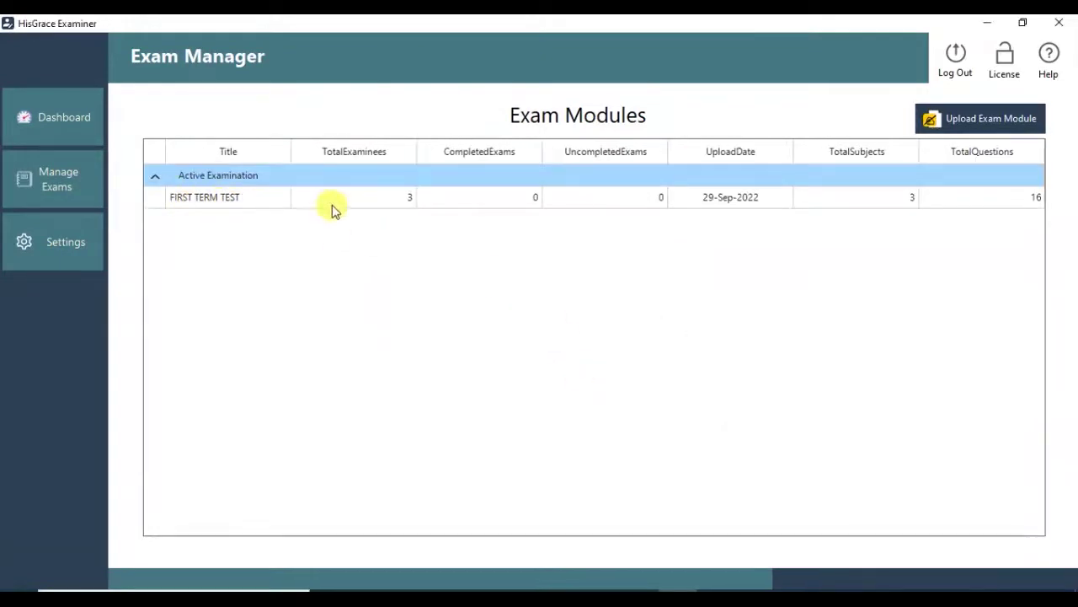
Check the dashboard statistics, then list the examinees registered for FIRST TERM TEST.
{"action": "left_click", "coordinate": [73, 126]}
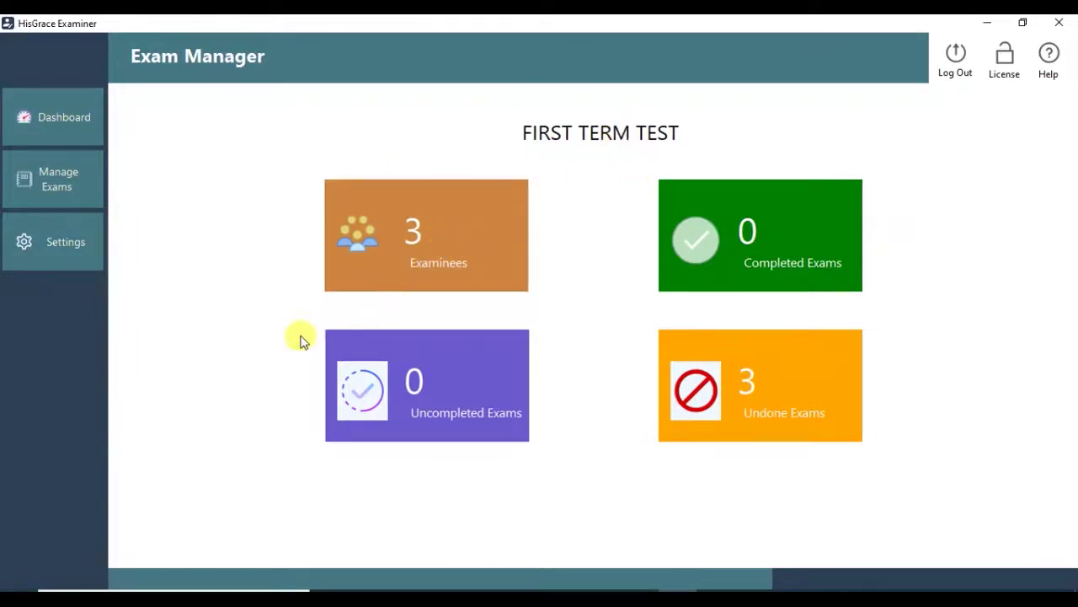
{"action": "left_click", "coordinate": [87, 183]}
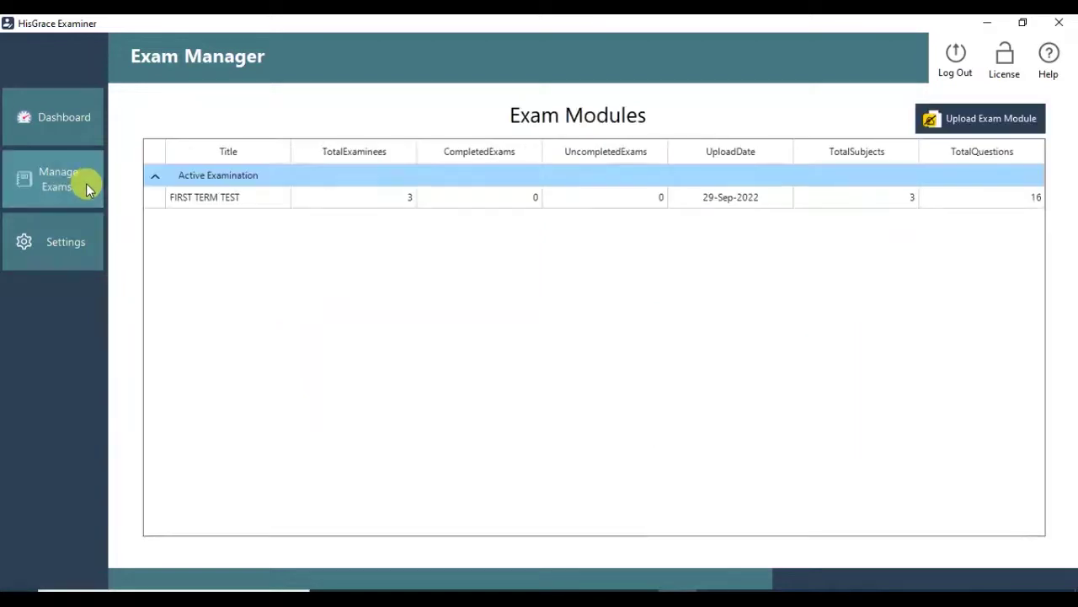
{"action": "right_click", "coordinate": [330, 200]}
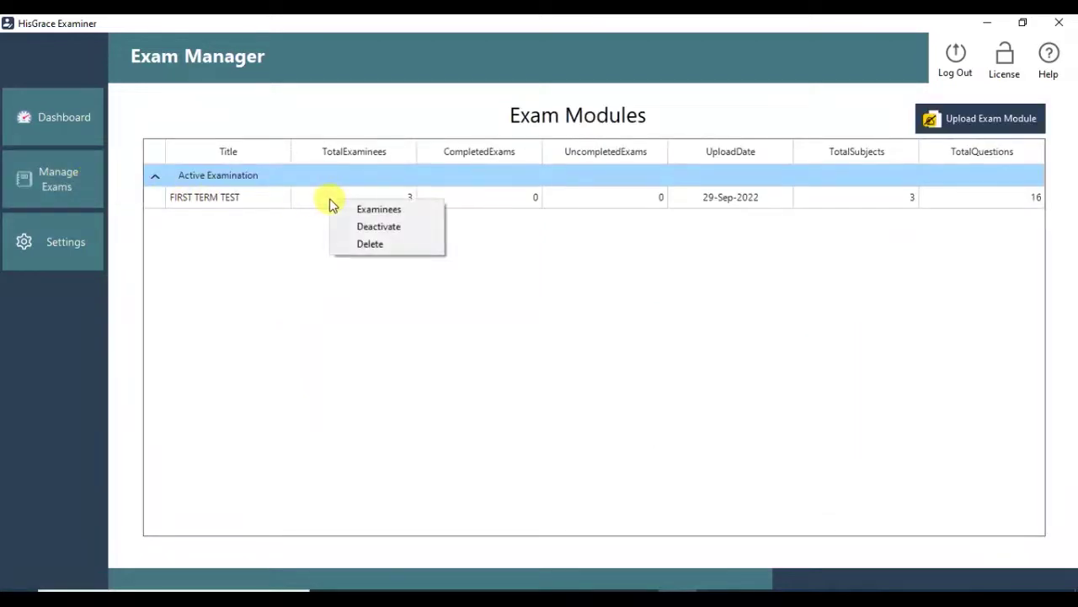
{"action": "left_click", "coordinate": [418, 213]}
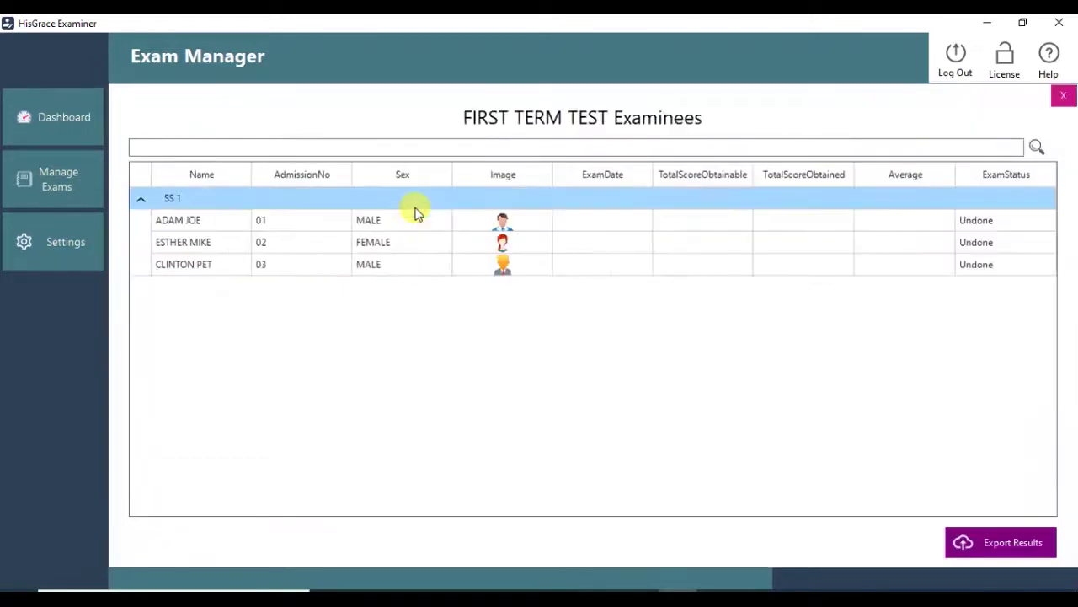
Open the first examinee's exam details, confirm no result yet, and close it.
{"action": "left_click", "coordinate": [498, 239]}
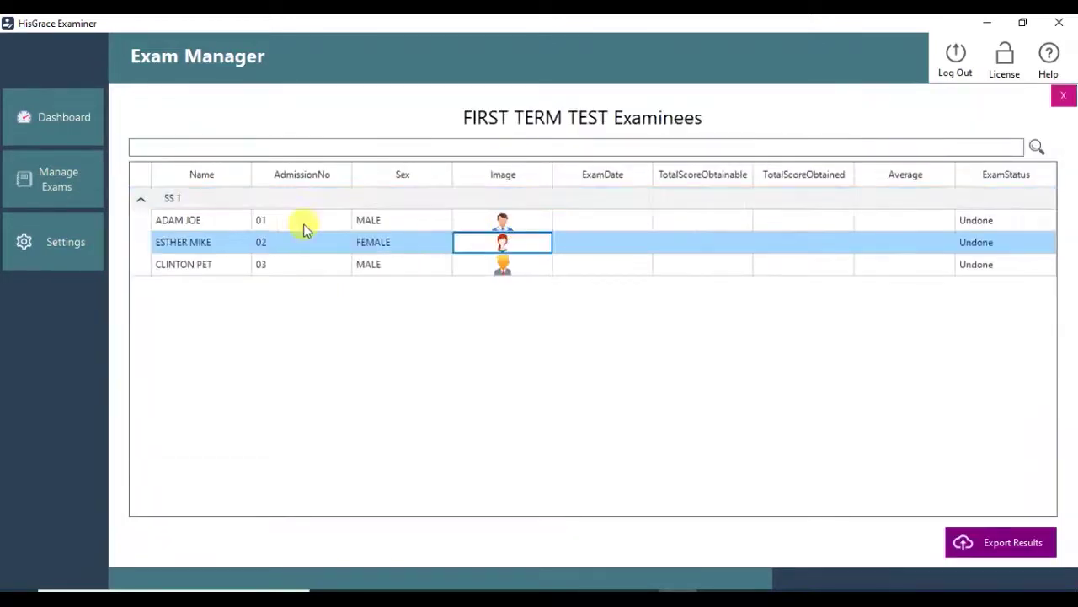
{"action": "left_click", "coordinate": [303, 224]}
{"action": "right_click", "coordinate": [305, 228]}
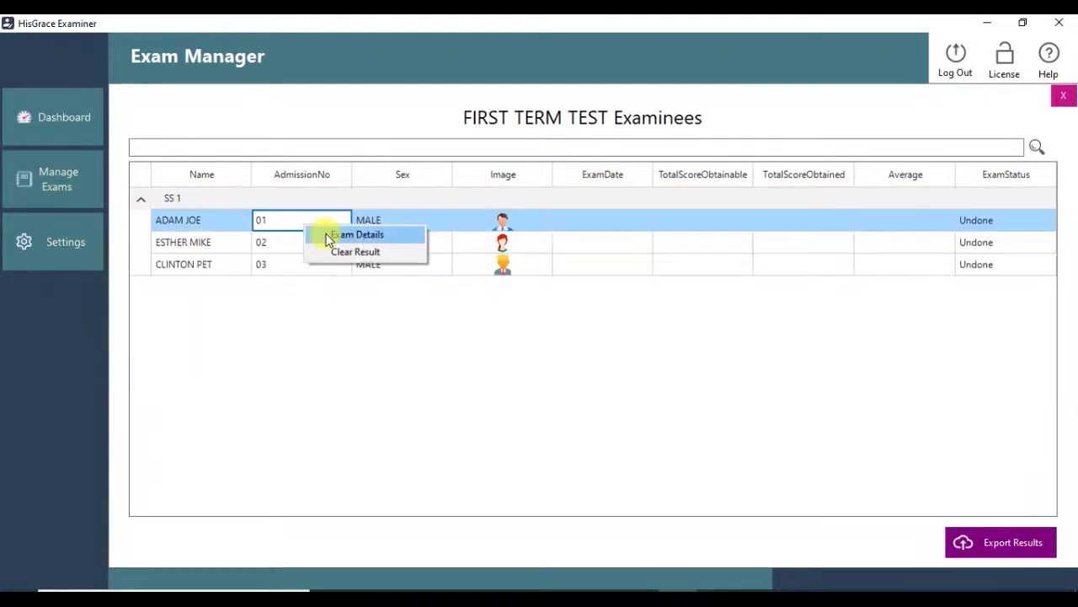
{"action": "left_click", "coordinate": [329, 237]}
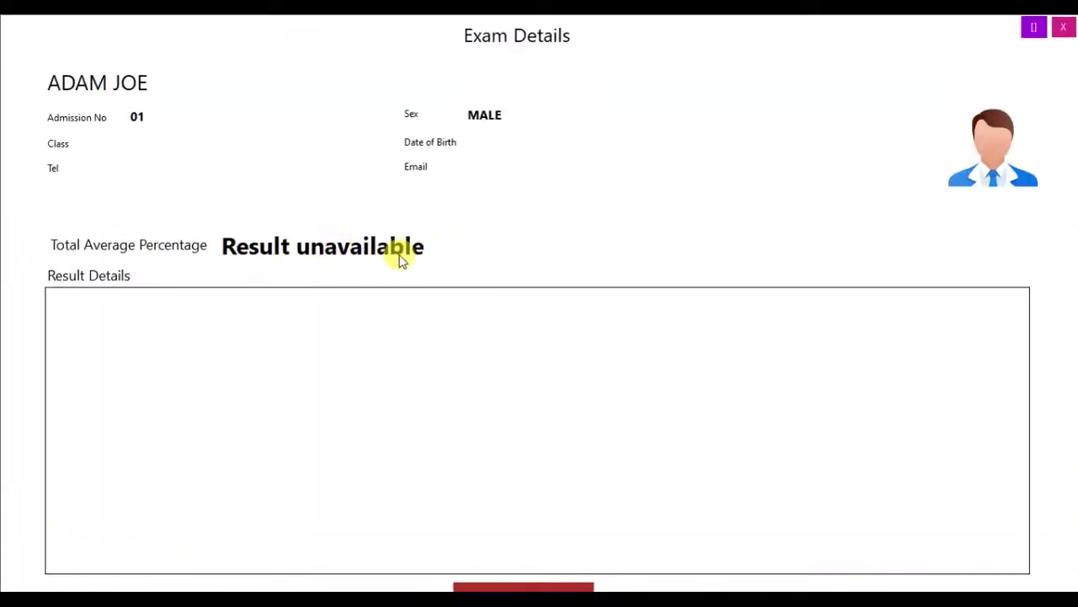
{"action": "left_click", "coordinate": [1065, 31]}
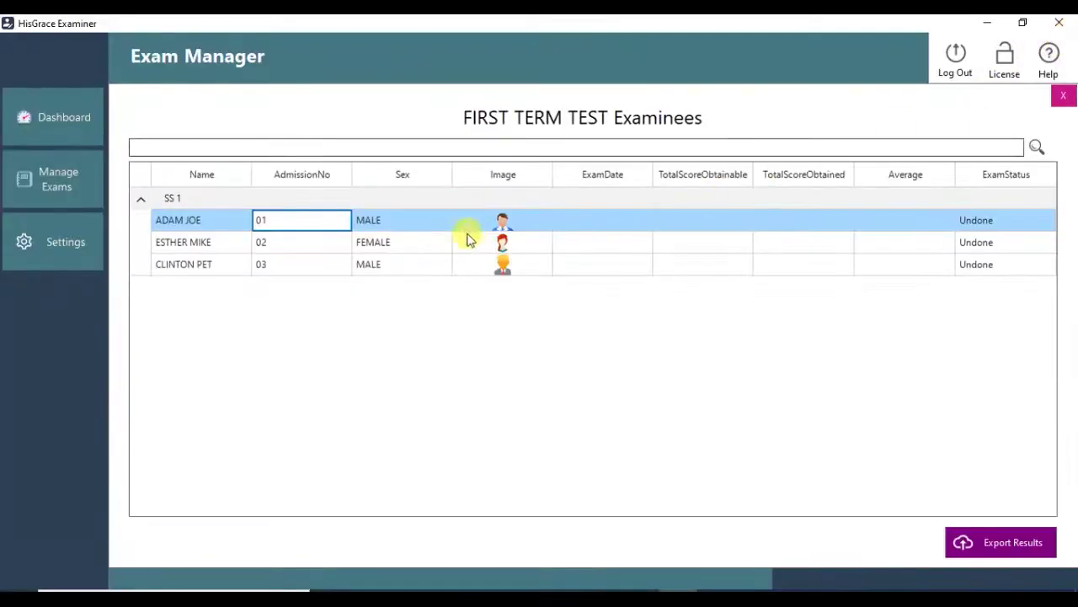
{"action": "left_click", "coordinate": [76, 251]}
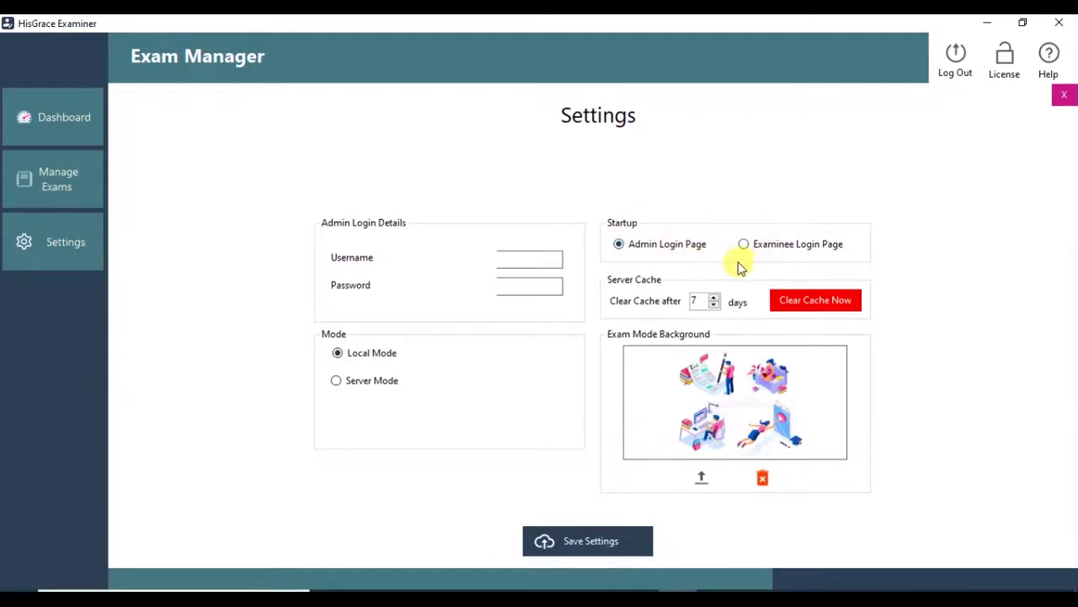
Set the startup screen to Examinee Login Page and save the settings.
{"action": "left_click", "coordinate": [769, 246]}
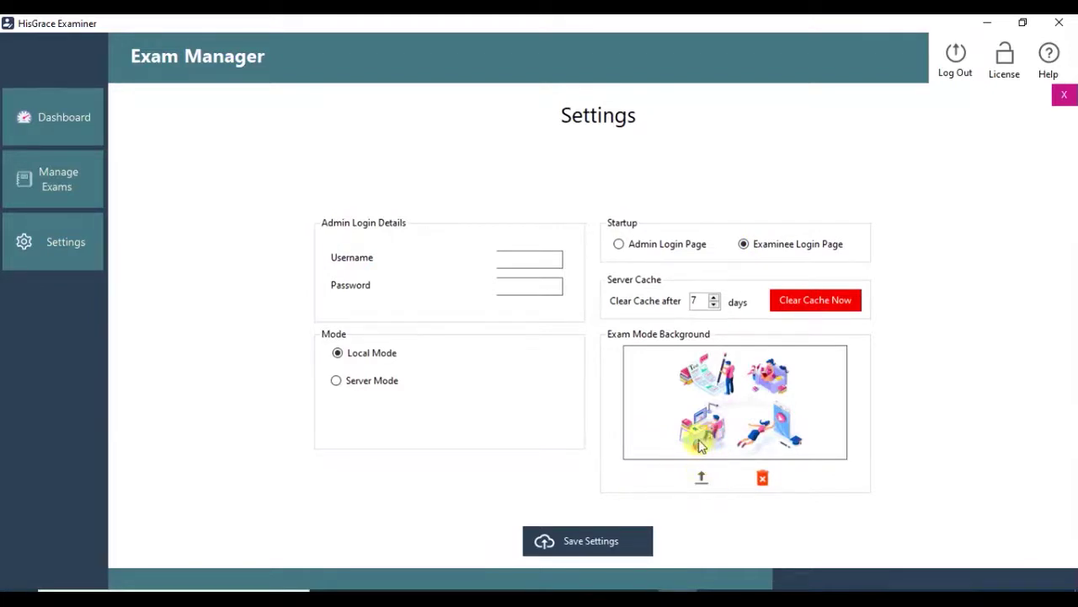
{"action": "left_click", "coordinate": [588, 540]}
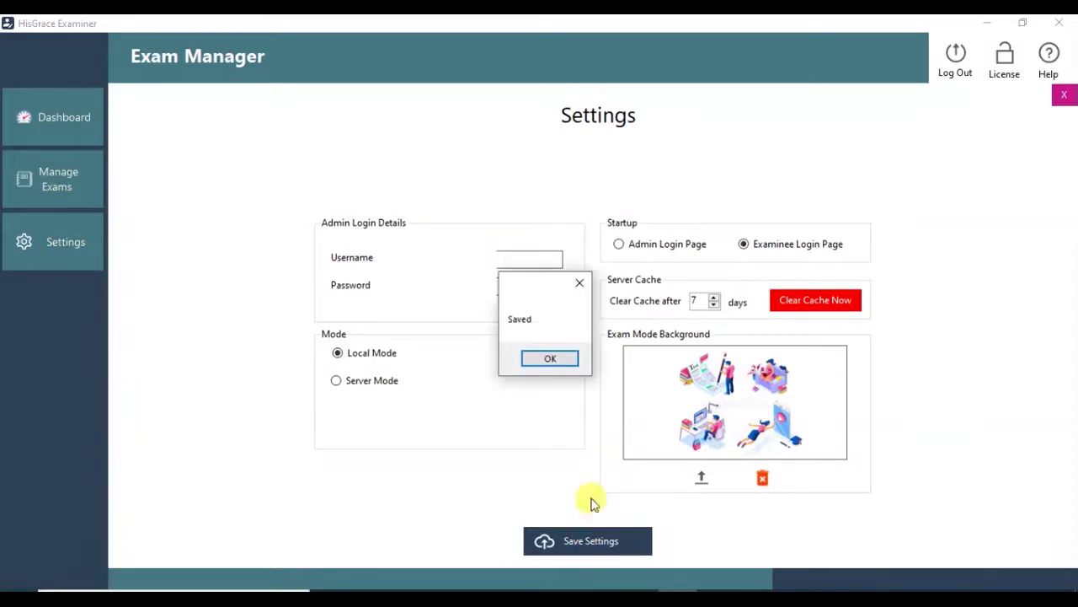
{"action": "left_click", "coordinate": [554, 363]}
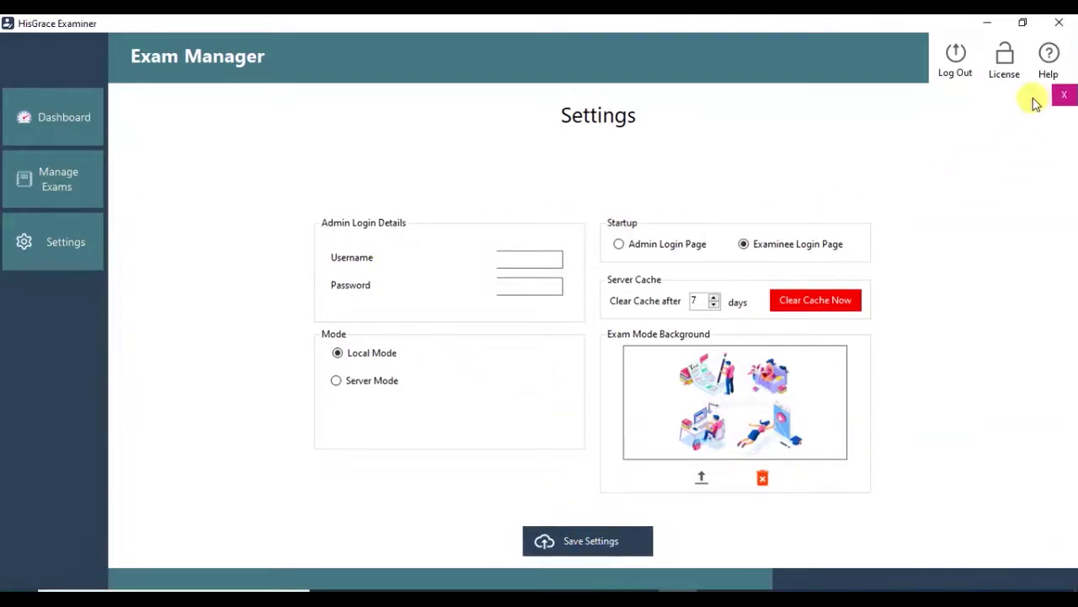
Log out of Exam Manager, sign in with the first examinee's credentials, and begin the exam.
{"action": "left_click", "coordinate": [957, 57]}
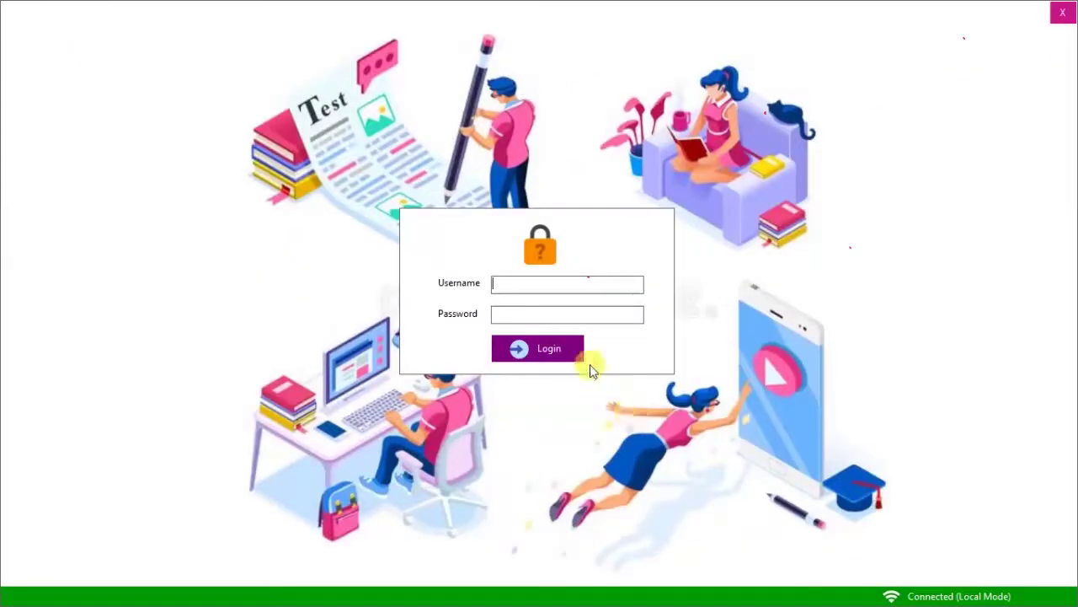
{"action": "type", "text": "adam"}
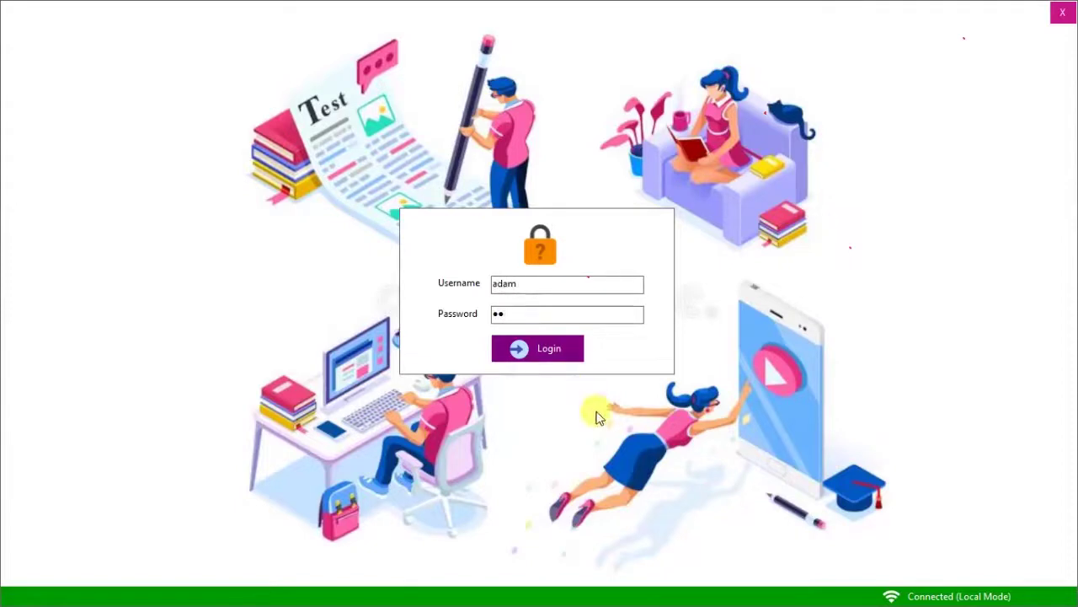
{"action": "left_click", "coordinate": [561, 354]}
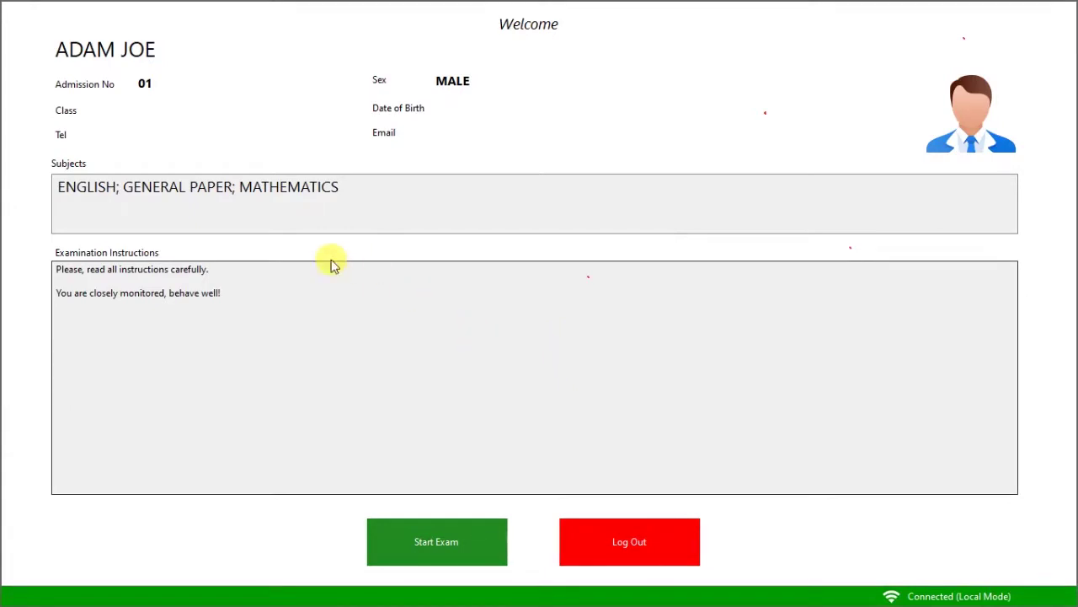
{"action": "left_click", "coordinate": [450, 548]}
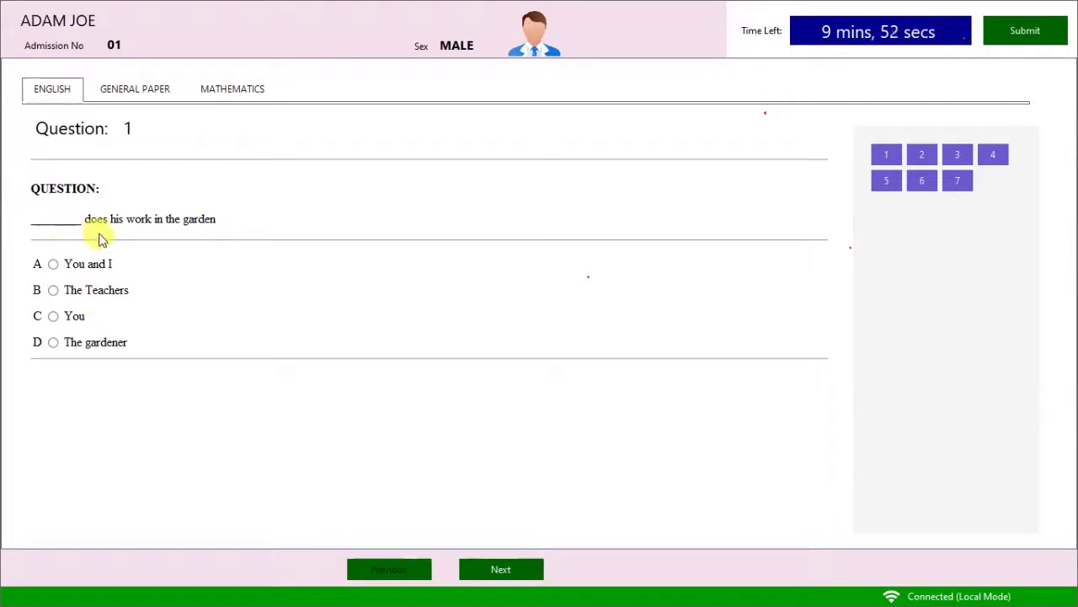
Answer English questions 1–4: The gardener, London, Table/Cat/Book, and Oxford.
{"action": "left_click", "coordinate": [104, 343]}
{"action": "left_click", "coordinate": [488, 567]}
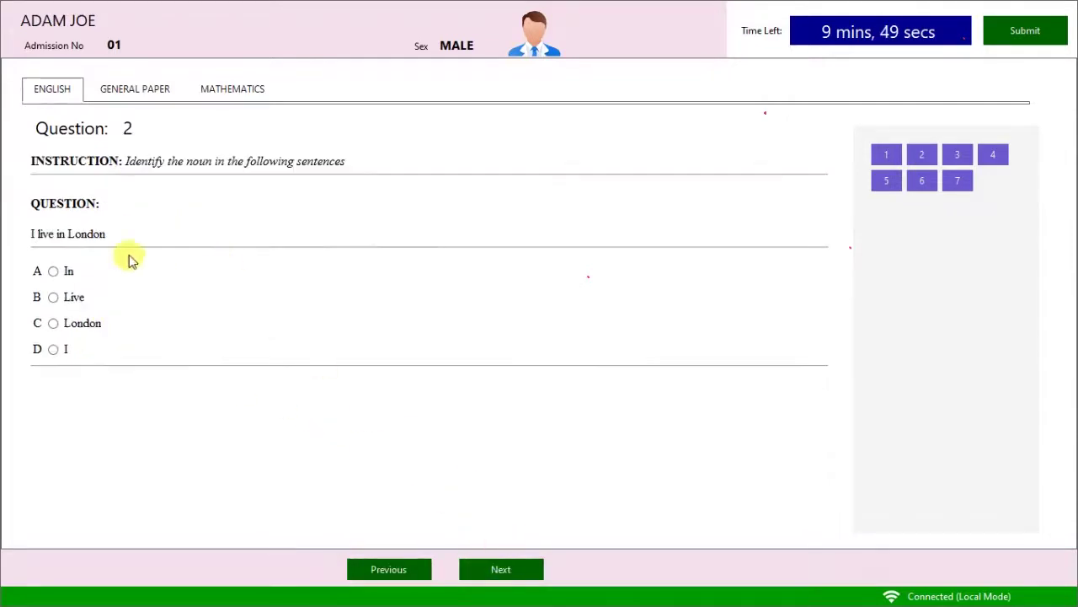
{"action": "left_click", "coordinate": [99, 324]}
{"action": "left_click", "coordinate": [496, 567]}
{"action": "left_click", "coordinate": [74, 257]}
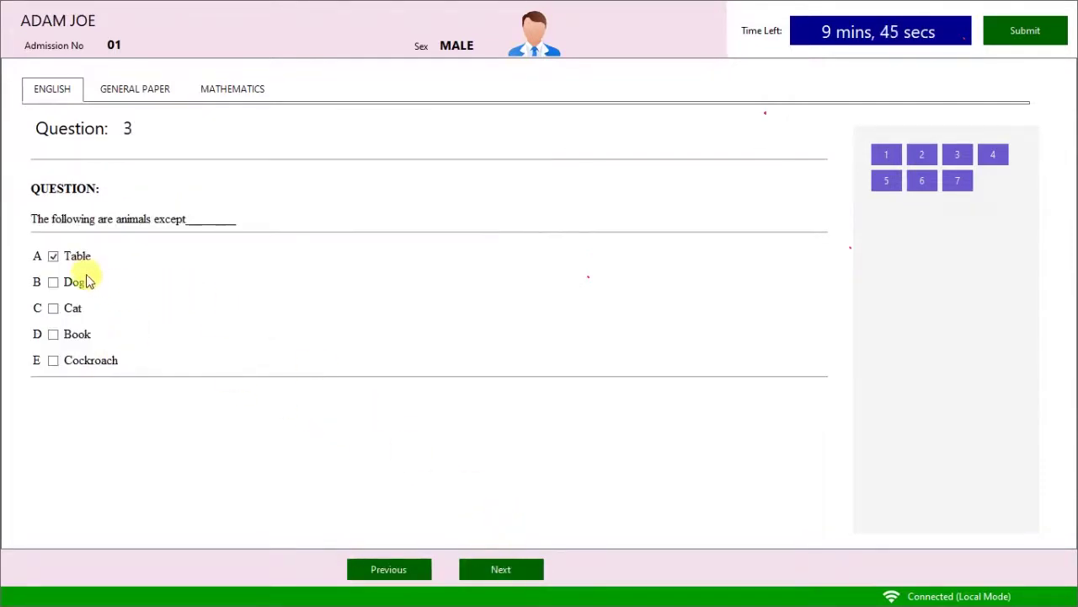
{"action": "left_click", "coordinate": [74, 310]}
{"action": "left_click", "coordinate": [76, 336]}
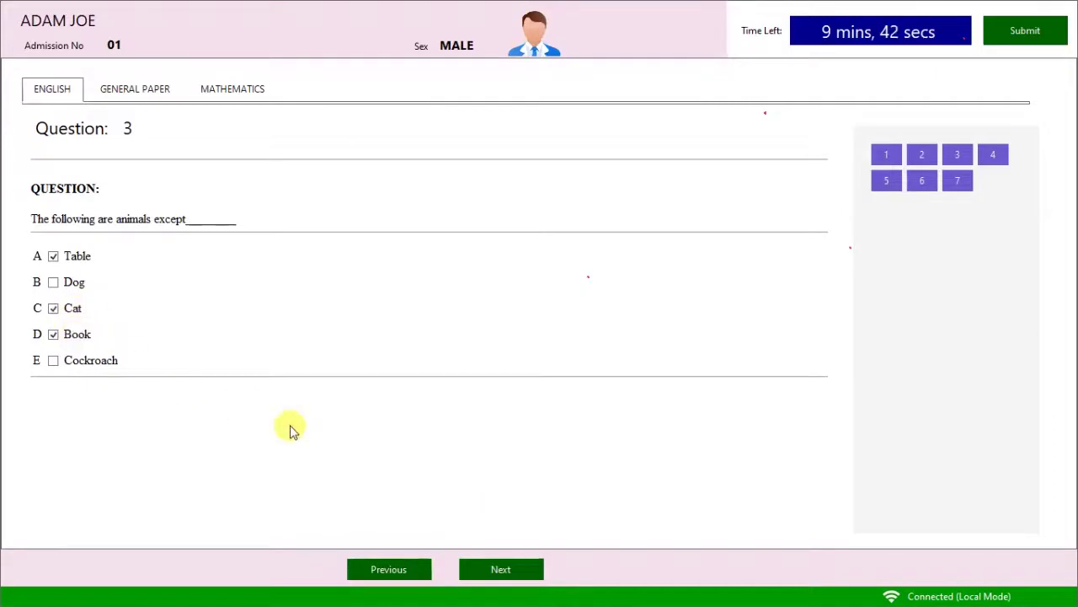
{"action": "left_click", "coordinate": [498, 566]}
{"action": "left_click", "coordinate": [269, 264]}
{"action": "type", "text": "O"}
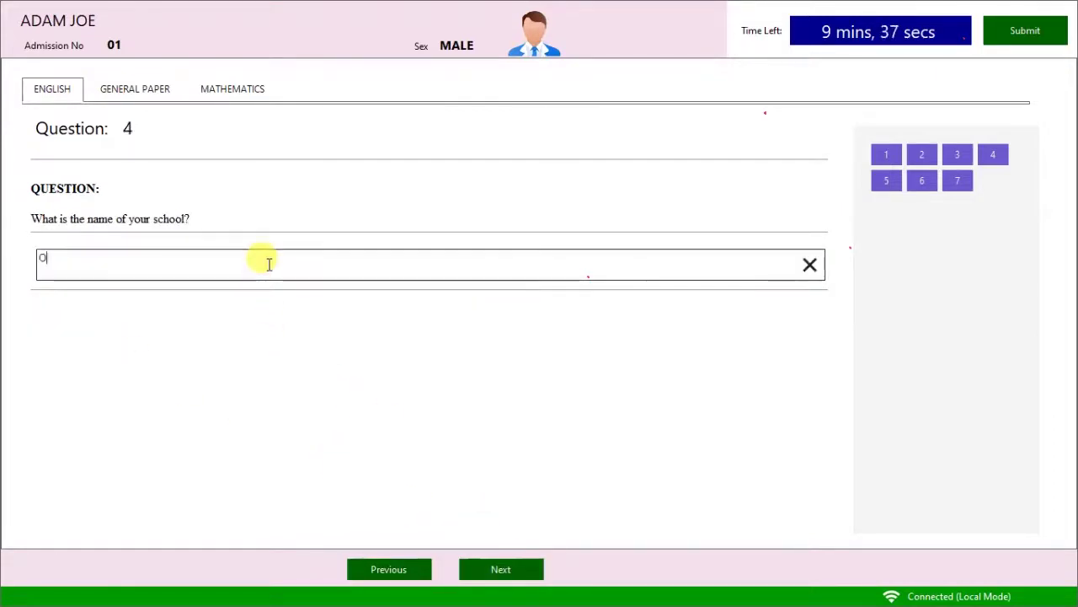
{"action": "type", "text": "xford"}
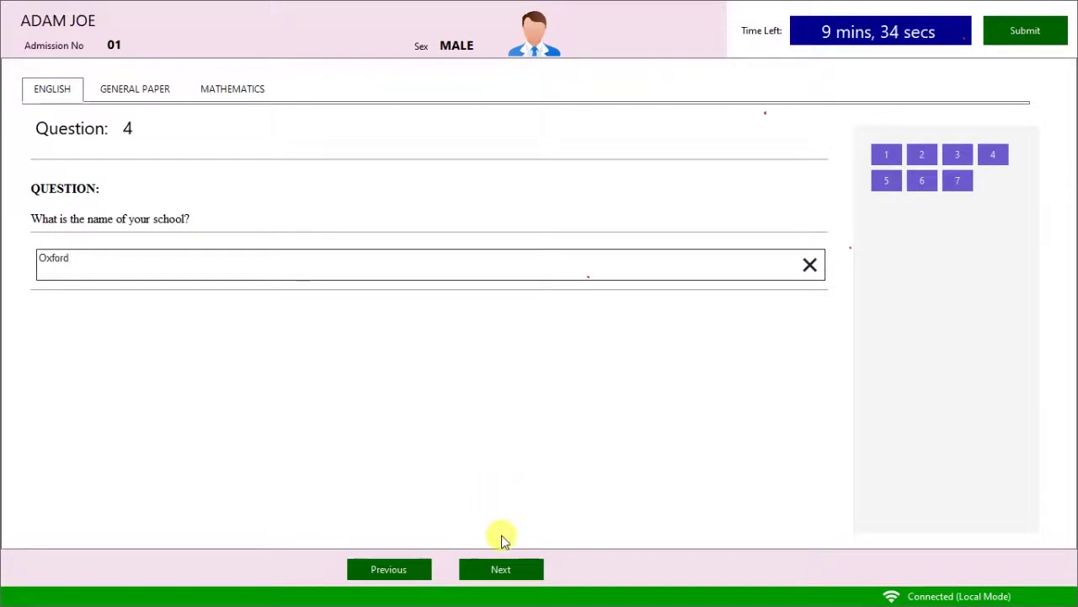
Answer English questions 5–7 with Abel, She helps and No.
{"action": "left_click", "coordinate": [501, 567]}
{"action": "left_click", "coordinate": [120, 268]}
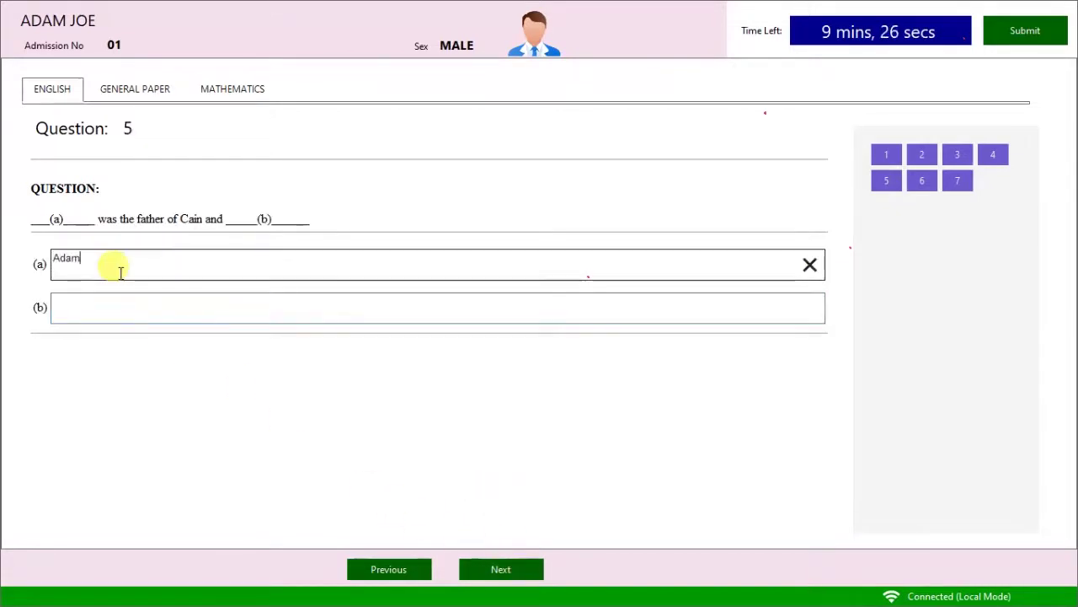
{"action": "left_click", "coordinate": [148, 310]}
{"action": "type", "text": "Abel"}
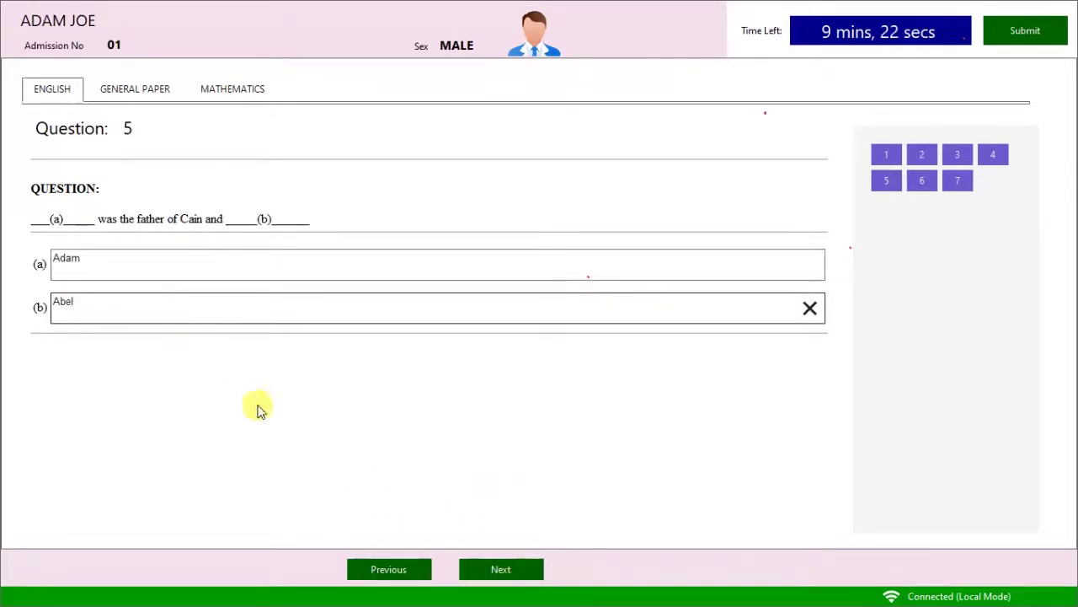
{"action": "left_click", "coordinate": [501, 568]}
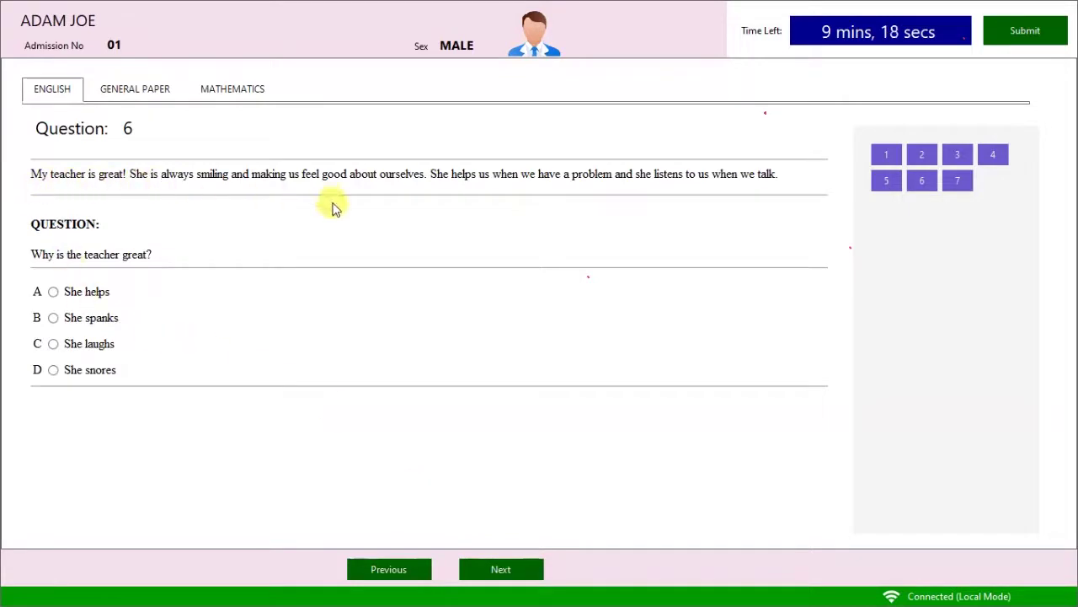
{"action": "left_click", "coordinate": [101, 293]}
{"action": "left_click", "coordinate": [510, 564]}
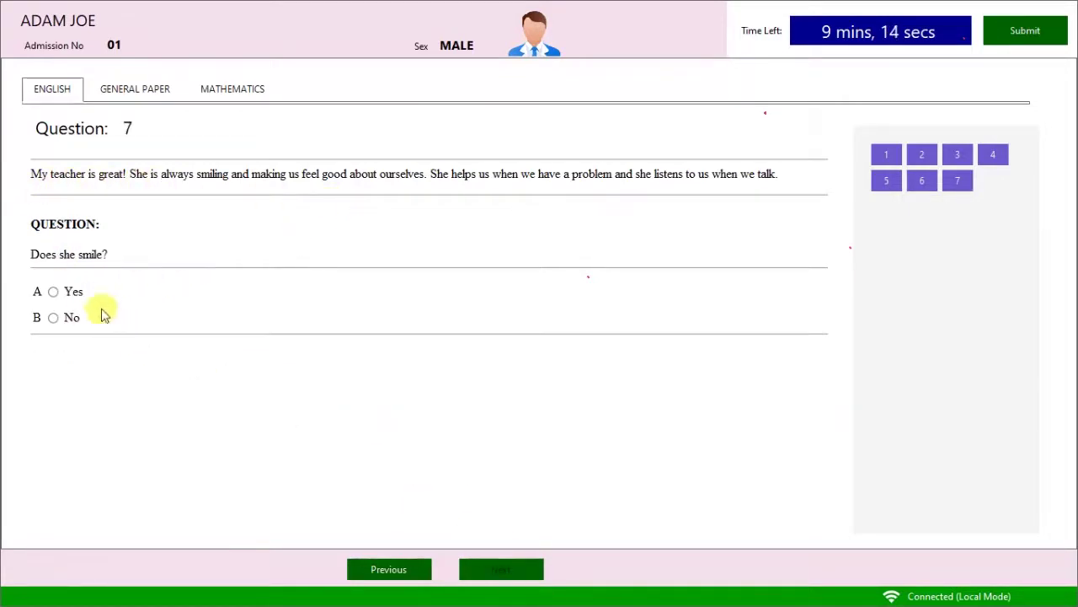
{"action": "left_click", "coordinate": [72, 320]}
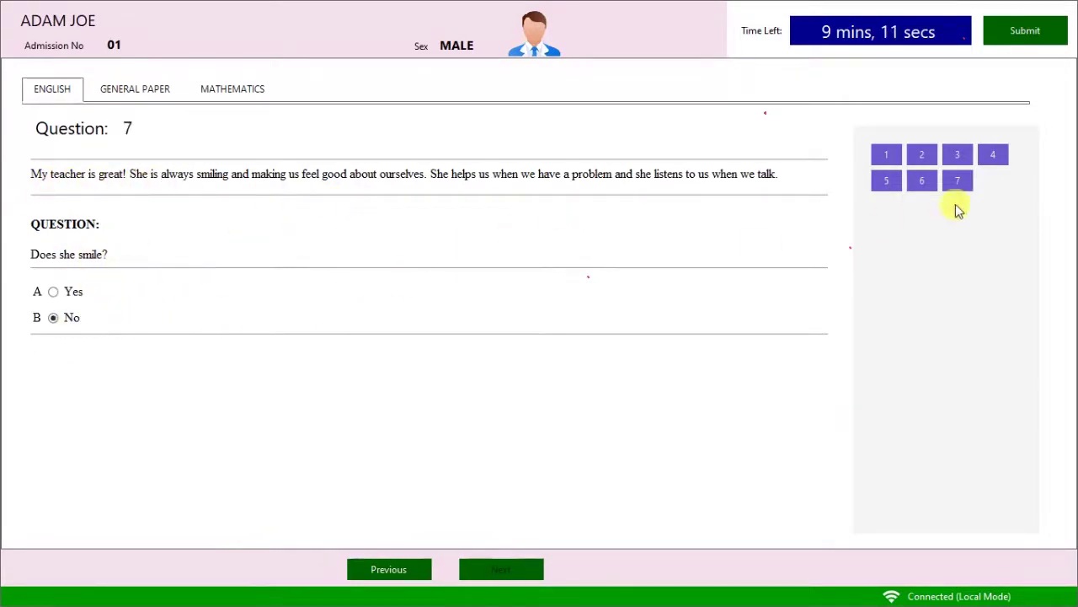
{"action": "left_click", "coordinate": [132, 91]}
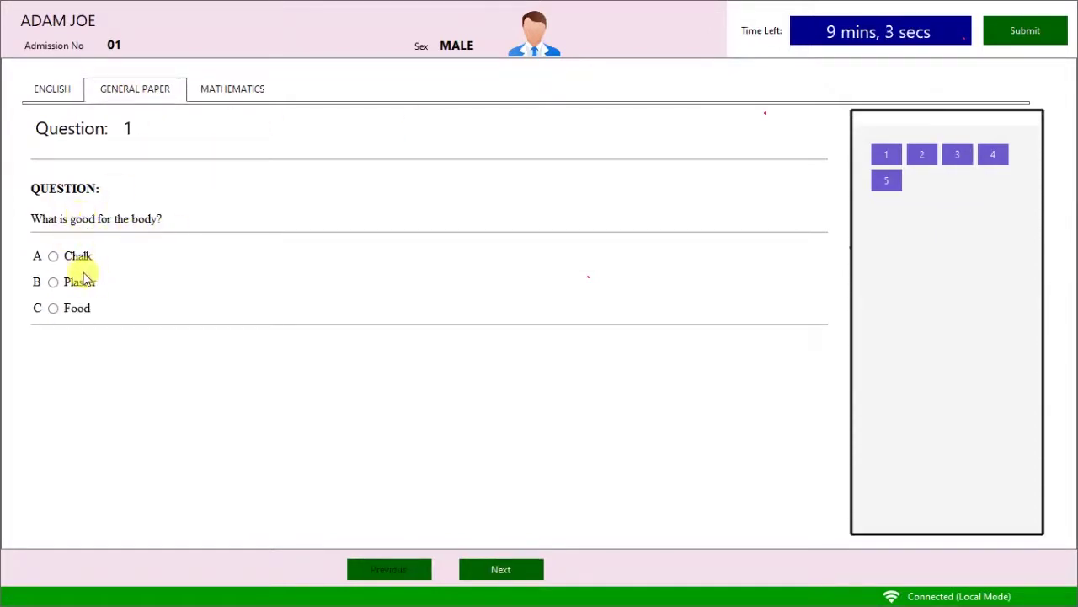
Answer General Paper questions 1–5: Food, praise and God, Airplane, the bicycle, and circle.
{"action": "left_click", "coordinate": [84, 306]}
{"action": "left_click", "coordinate": [524, 572]}
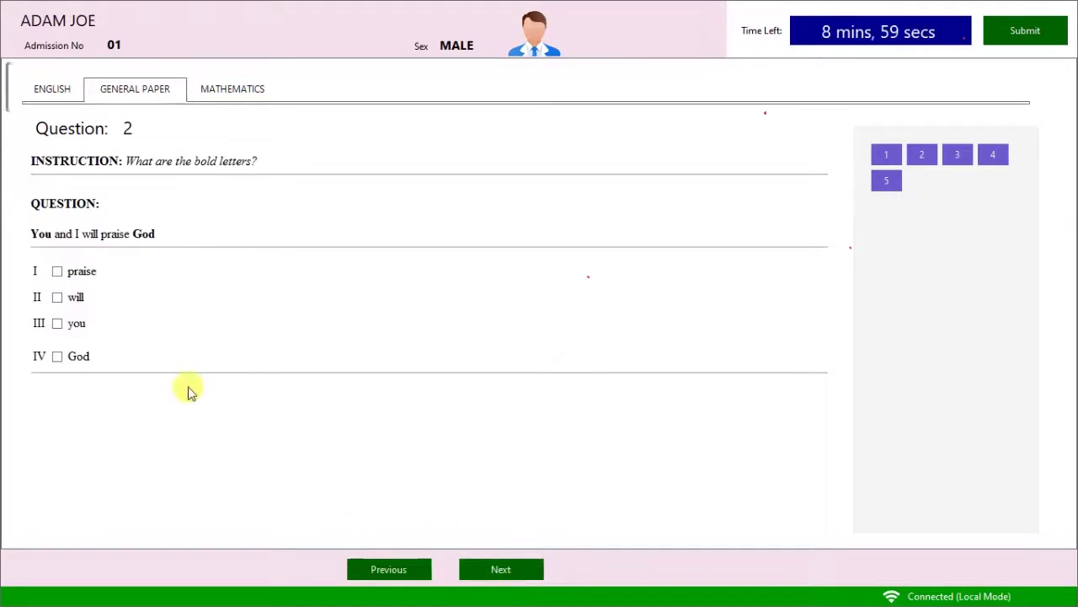
{"action": "left_click", "coordinate": [83, 271]}
{"action": "left_click", "coordinate": [80, 356]}
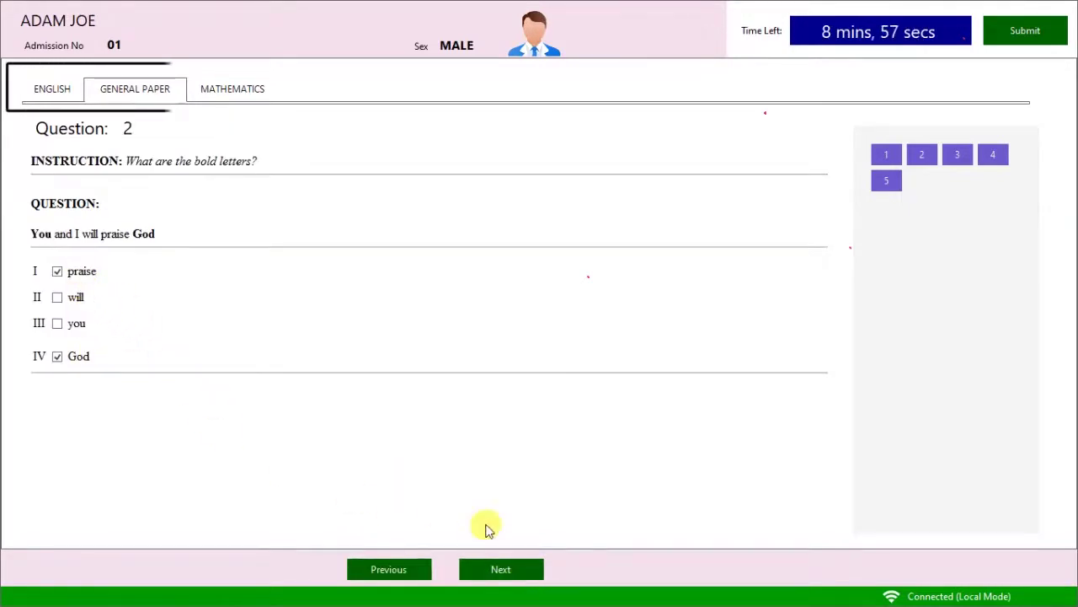
{"action": "left_click", "coordinate": [503, 569]}
{"action": "scroll", "coordinate": [384, 432], "scroll_direction": "down", "scroll_amount": 2}
{"action": "left_click", "coordinate": [55, 419]}
{"action": "left_click", "coordinate": [501, 569]}
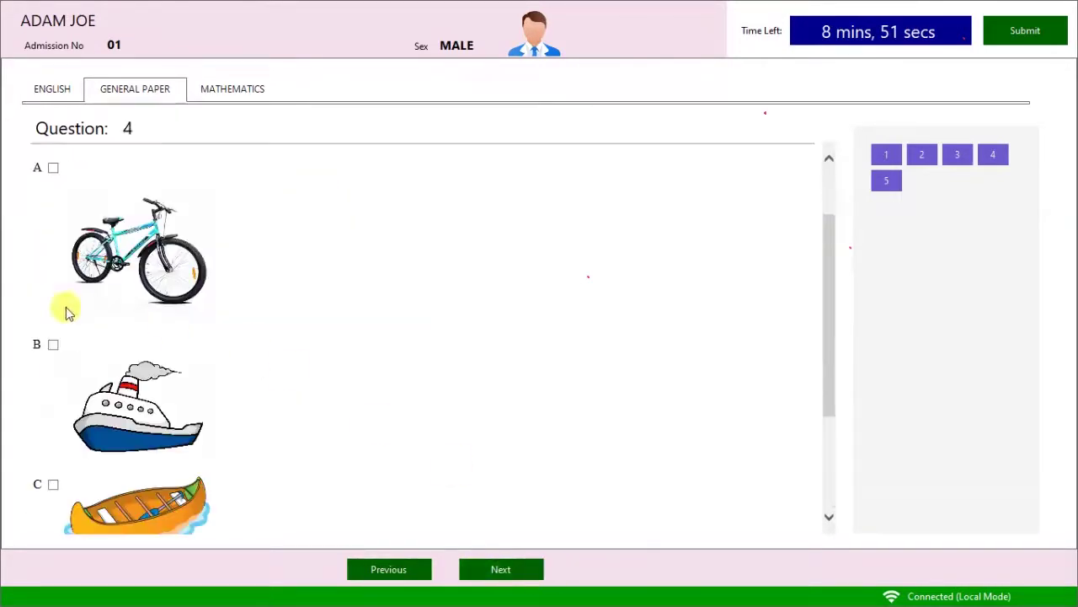
{"action": "scroll", "coordinate": [139, 245], "scroll_direction": "down", "scroll_amount": 3}
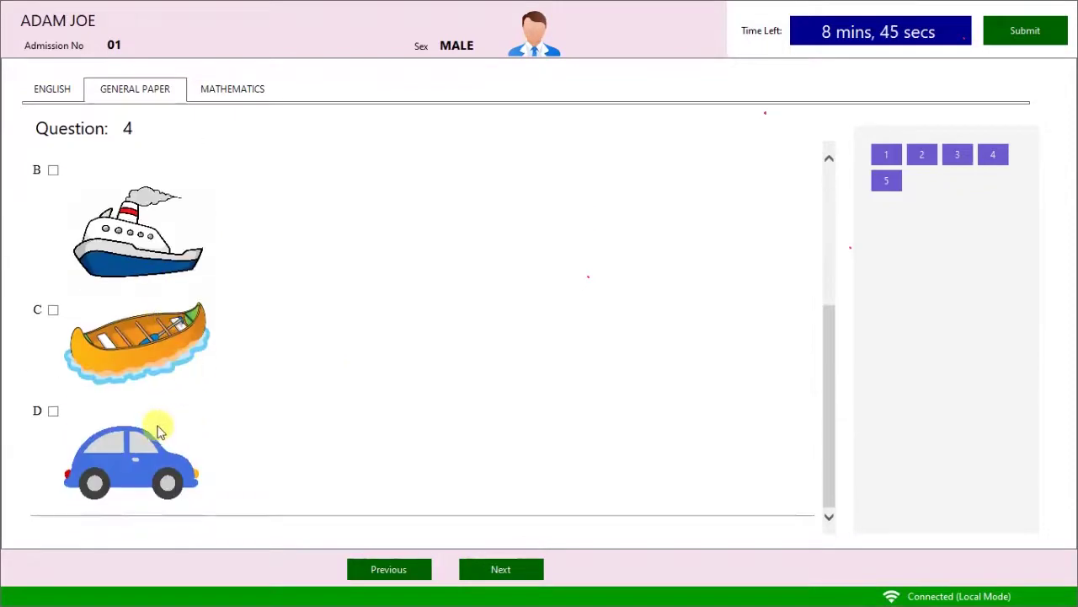
{"action": "scroll", "coordinate": [59, 309], "scroll_direction": "up", "scroll_amount": 3}
{"action": "left_click", "coordinate": [53, 228]}
{"action": "left_click", "coordinate": [503, 569]}
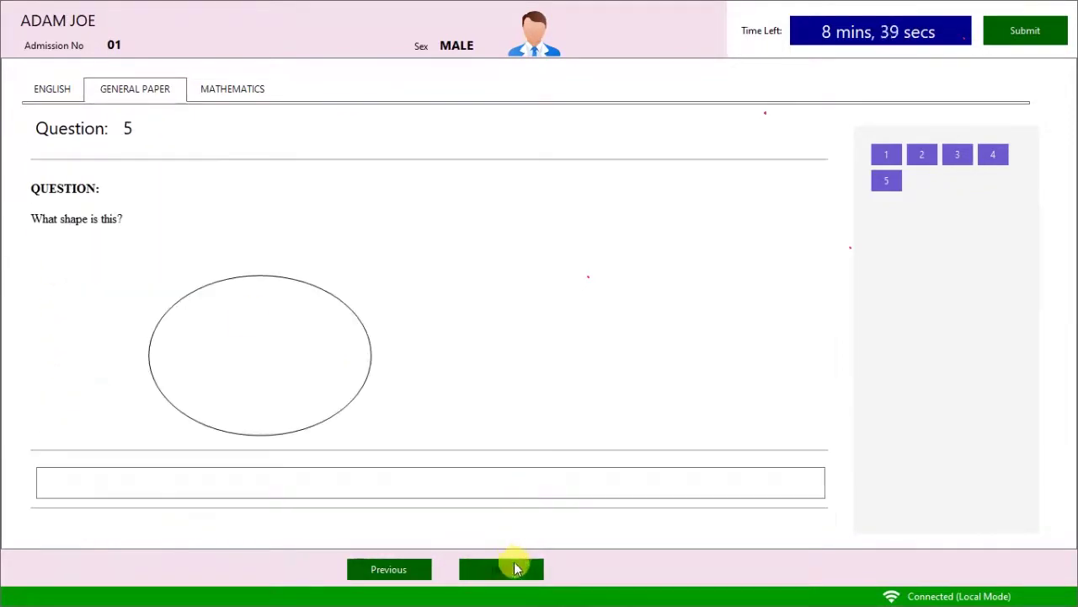
{"action": "left_click", "coordinate": [128, 479]}
{"action": "type", "text": "circl"}
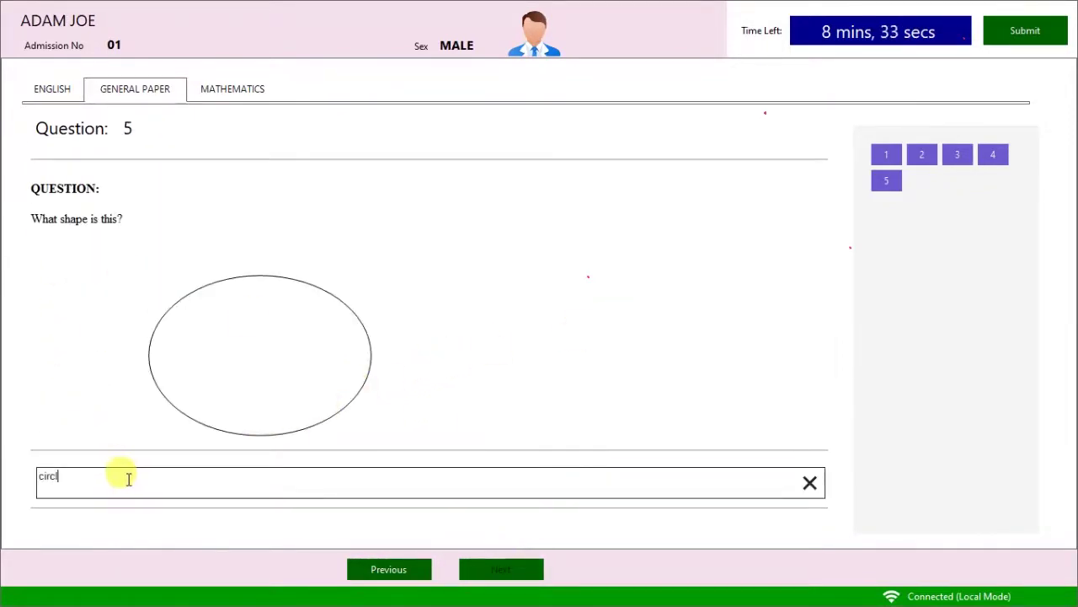
{"action": "type", "text": "e"}
Answer Mathematics questions 1–3 with option C, 0.25 and 3.
{"action": "left_click", "coordinate": [233, 88]}
{"action": "left_click", "coordinate": [53, 306]}
{"action": "left_click", "coordinate": [501, 569]}
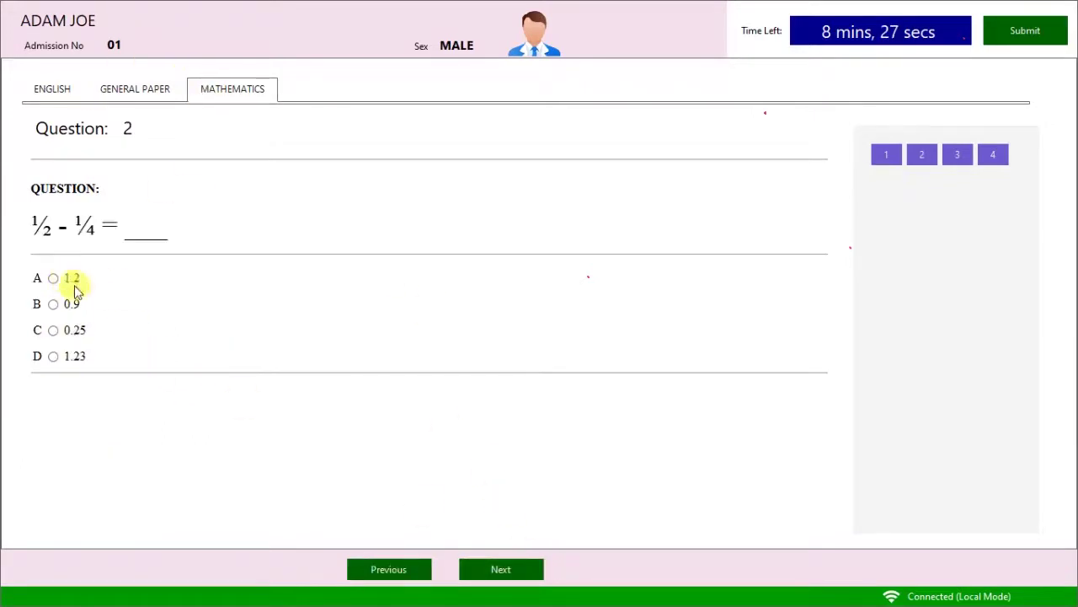
{"action": "left_click", "coordinate": [72, 305]}
{"action": "left_click", "coordinate": [76, 331]}
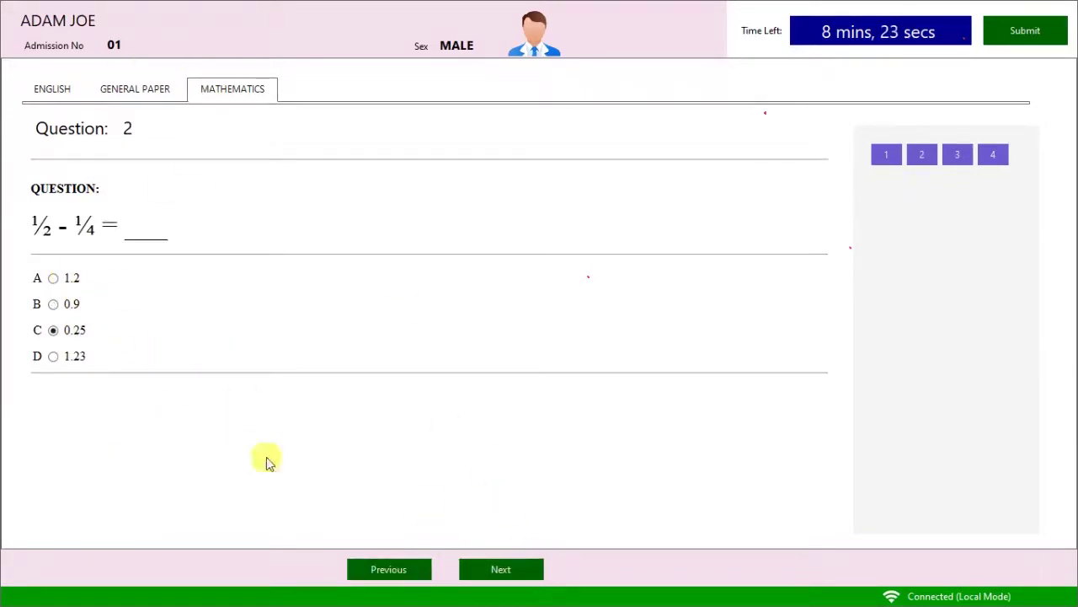
{"action": "left_click", "coordinate": [485, 571]}
{"action": "left_click", "coordinate": [55, 349]}
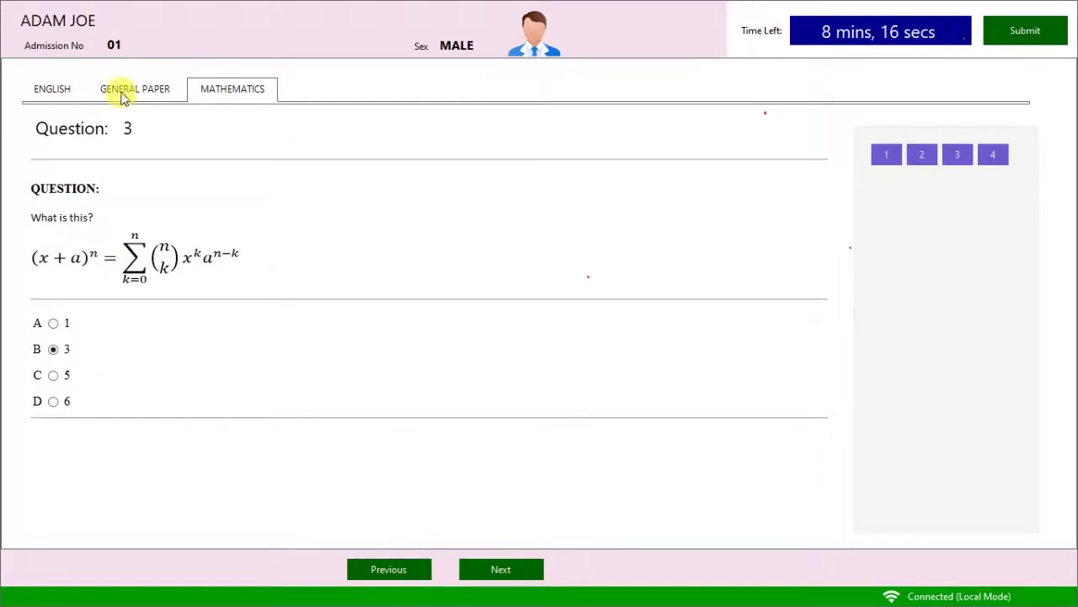
Revisit English questions 2, 6 and 7, then General Paper question 1.
{"action": "left_click", "coordinate": [123, 97]}
{"action": "left_click", "coordinate": [927, 152]}
{"action": "left_click", "coordinate": [927, 181]}
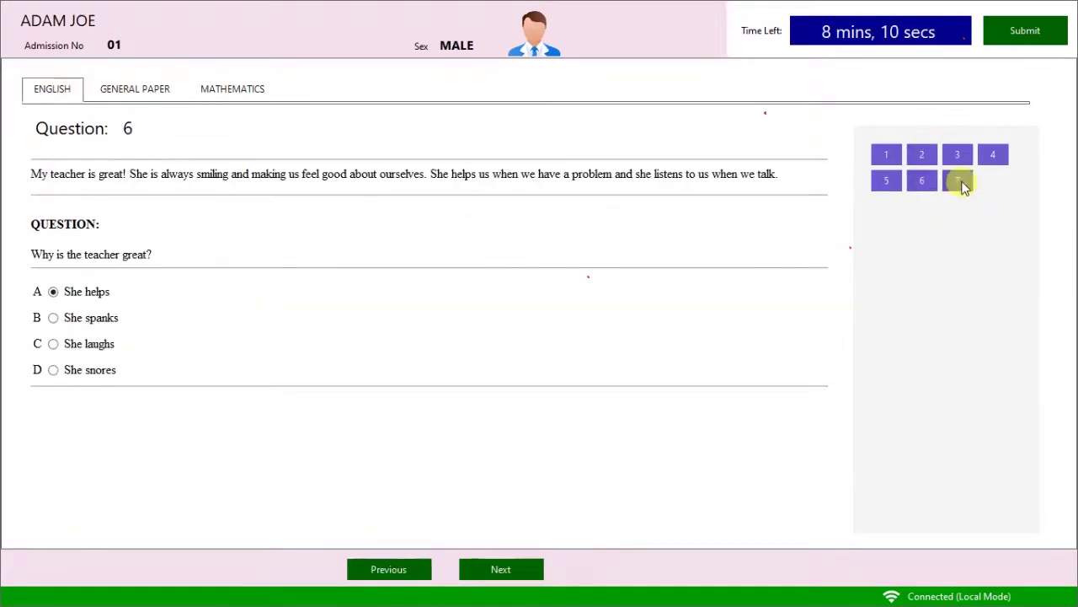
{"action": "left_click", "coordinate": [964, 184]}
{"action": "left_click", "coordinate": [156, 92]}
{"action": "left_click", "coordinate": [895, 173]}
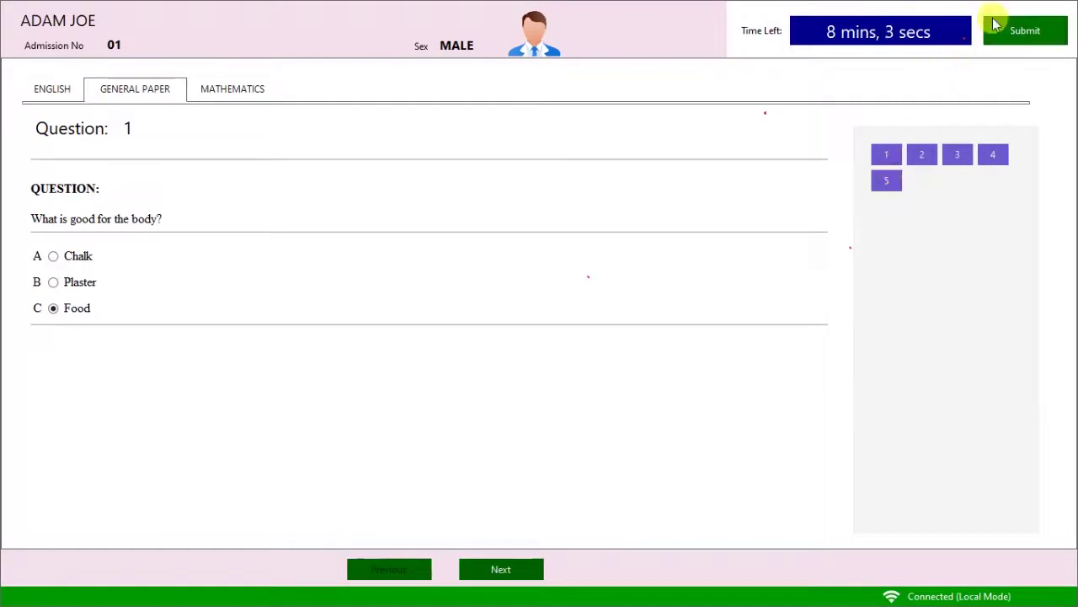
Submit the exam, confirm with Yes, and open the marked answers.
{"action": "left_click", "coordinate": [1032, 34]}
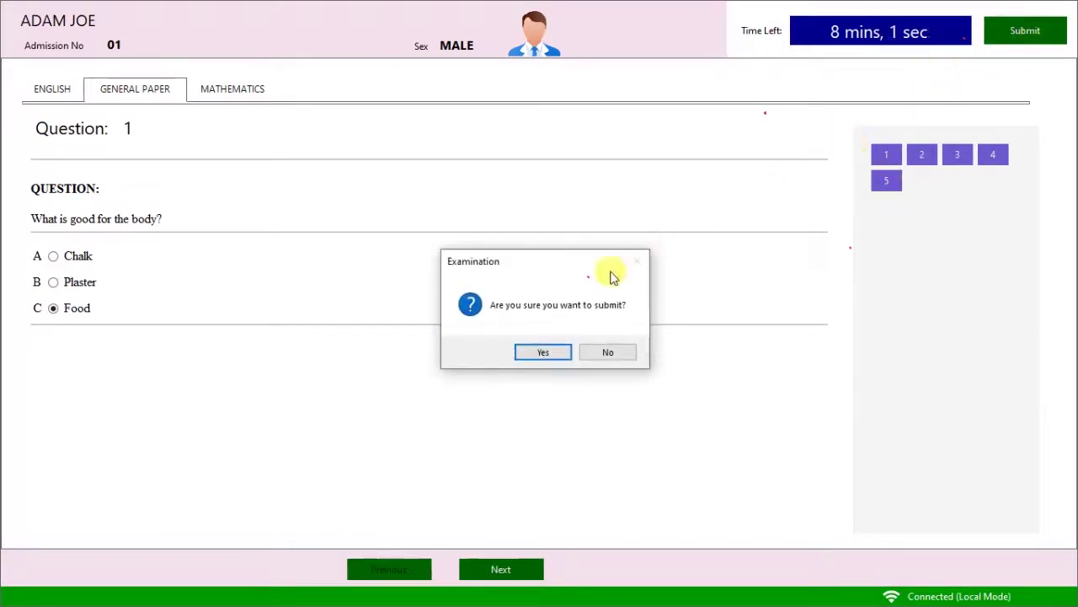
{"action": "left_click", "coordinate": [549, 354]}
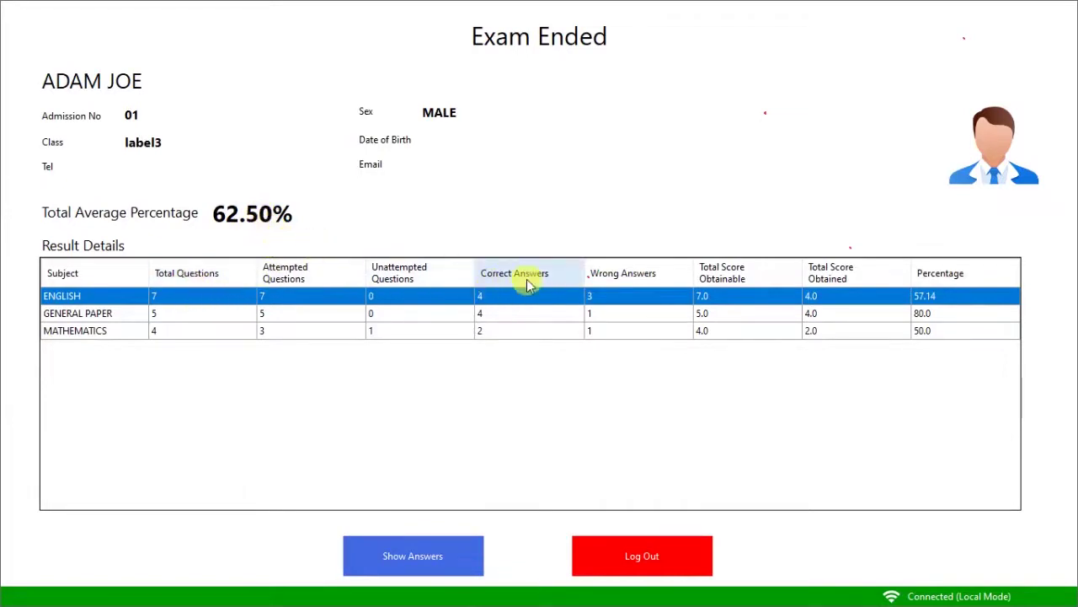
{"action": "left_click", "coordinate": [454, 556]}
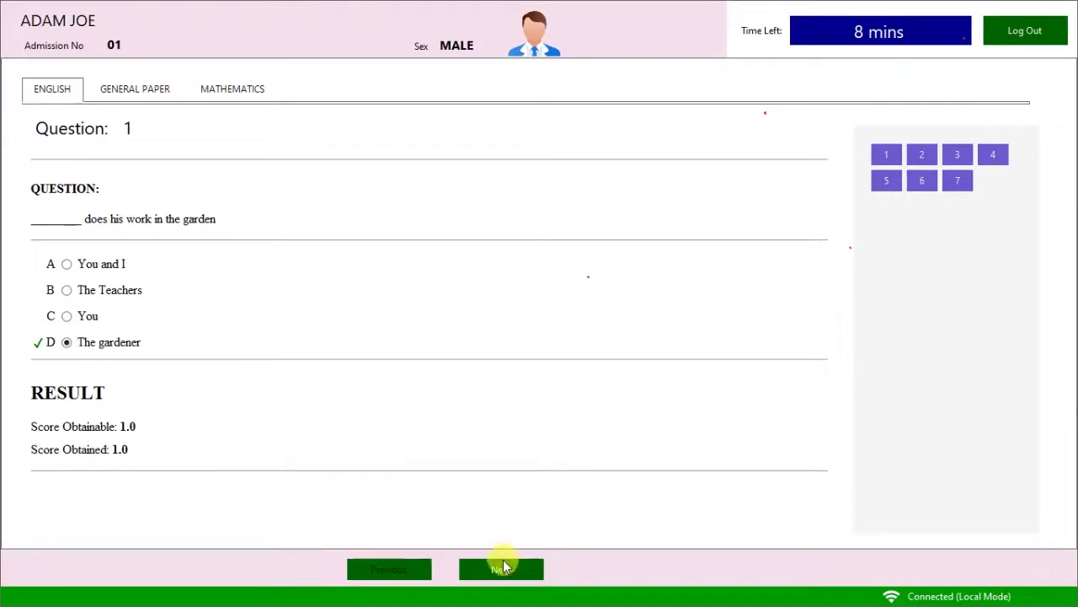
Step through the marked English answers and General Paper questions up to 4.
{"action": "double_click", "coordinate": [501, 566]}
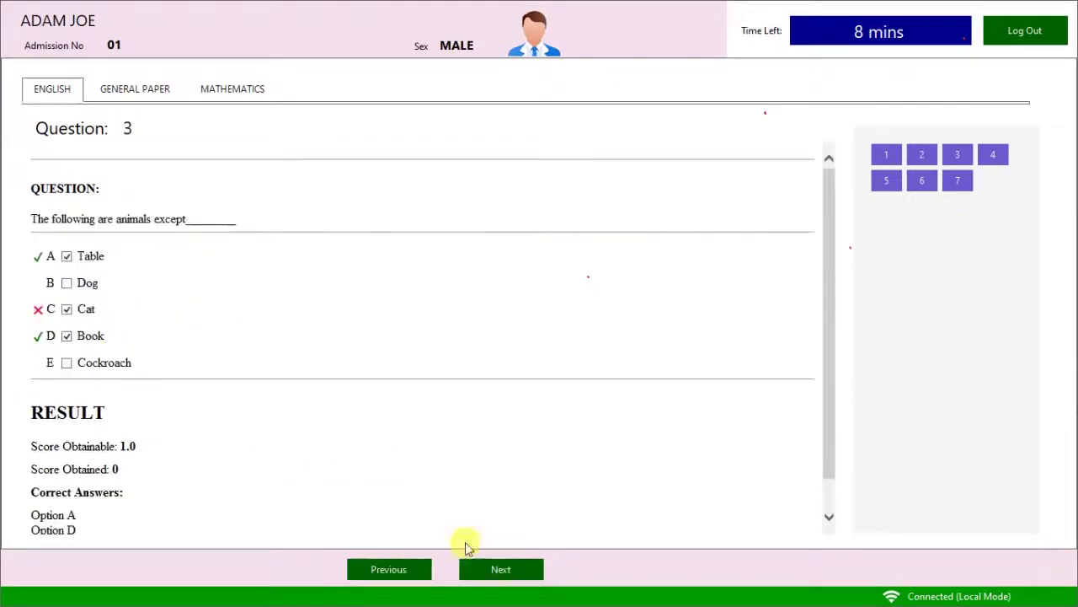
{"action": "scroll", "coordinate": [84, 354], "scroll_direction": "down", "scroll_amount": 1}
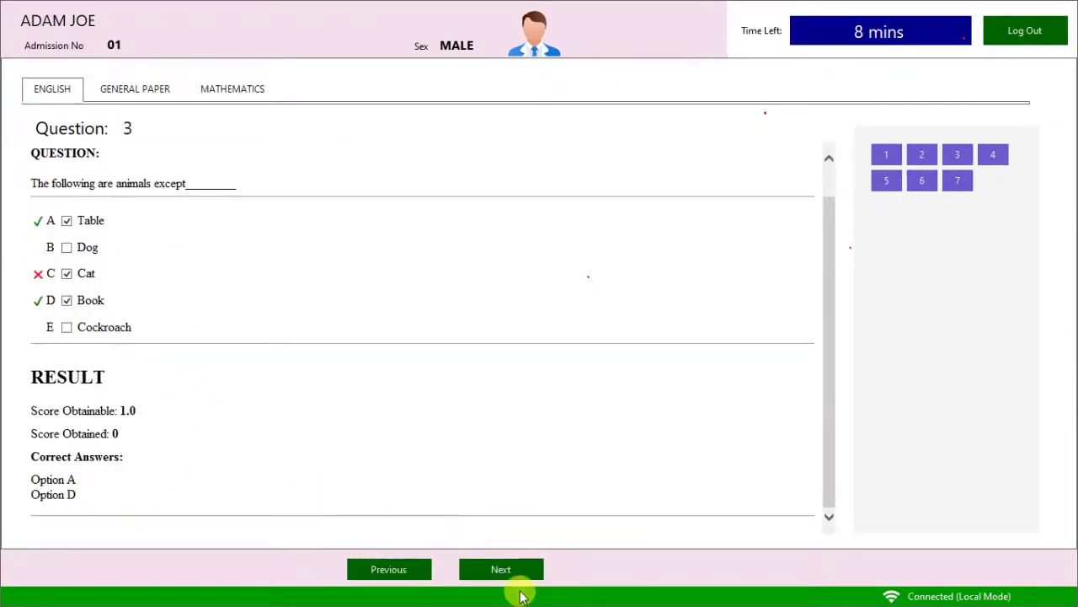
{"action": "left_click", "coordinate": [502, 569]}
{"action": "left_click", "coordinate": [499, 569]}
{"action": "left_click", "coordinate": [497, 571]}
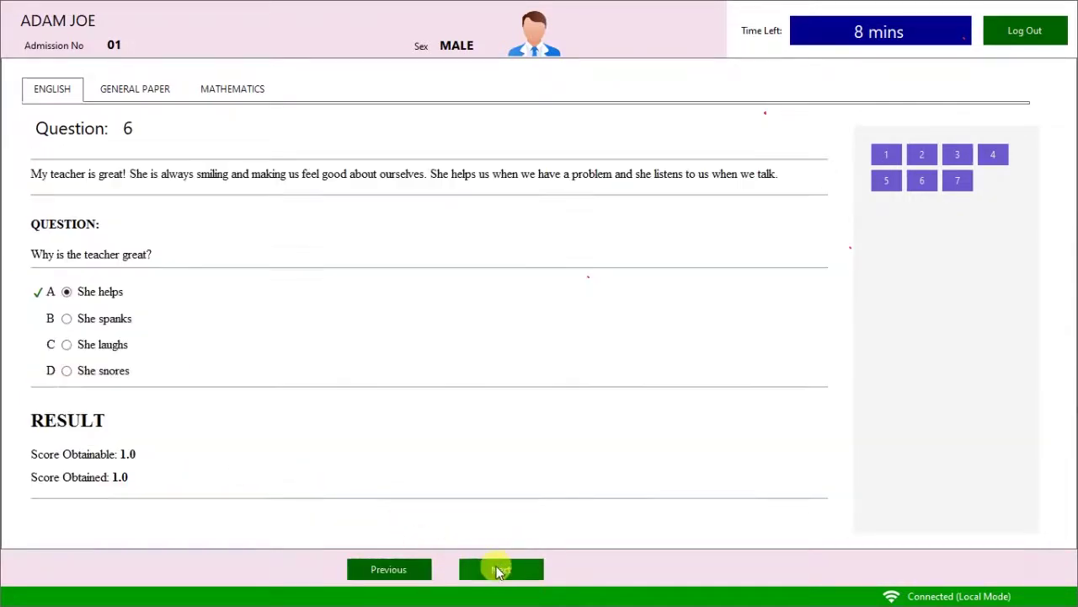
{"action": "left_click", "coordinate": [150, 89]}
{"action": "double_click", "coordinate": [497, 569]}
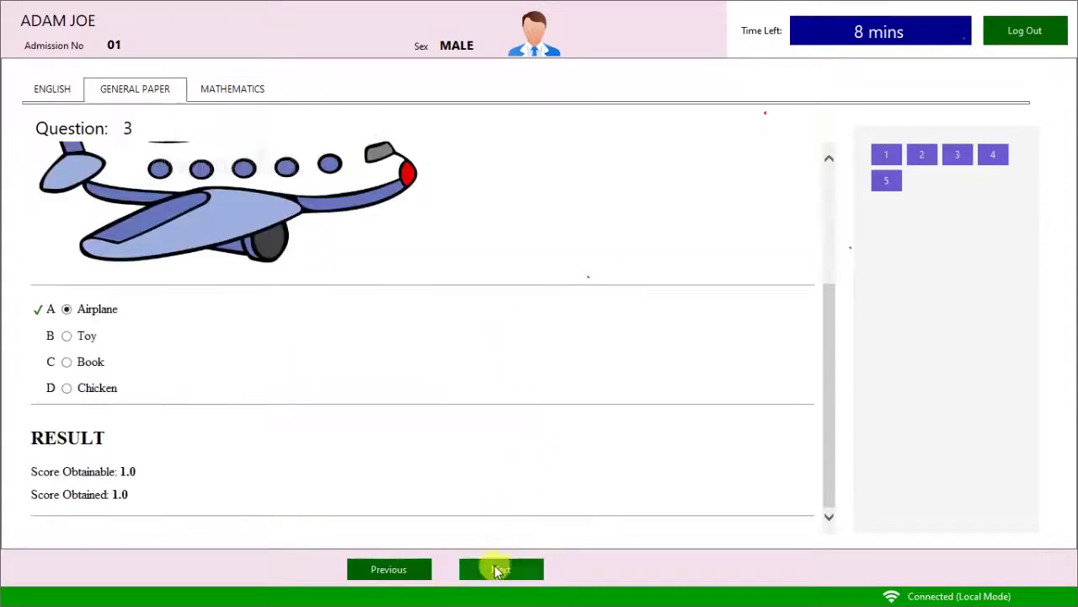
{"action": "left_click", "coordinate": [497, 570]}
Review the Mathematics answers through question 3, then log out.
{"action": "left_click", "coordinate": [233, 89]}
{"action": "double_click", "coordinate": [506, 569]}
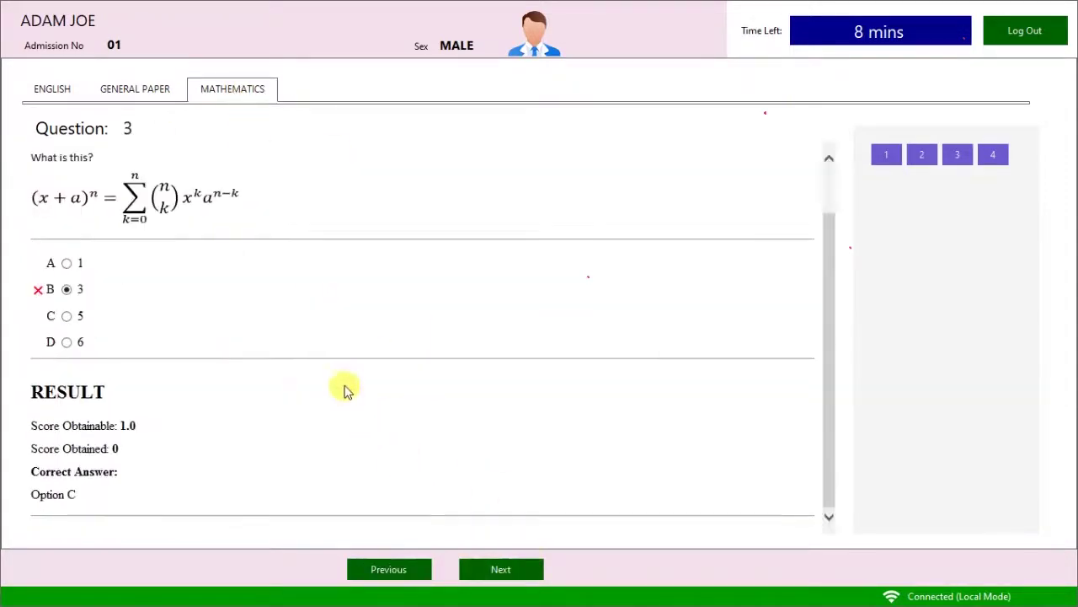
{"action": "scroll", "coordinate": [362, 337], "scroll_direction": "up", "scroll_amount": 1}
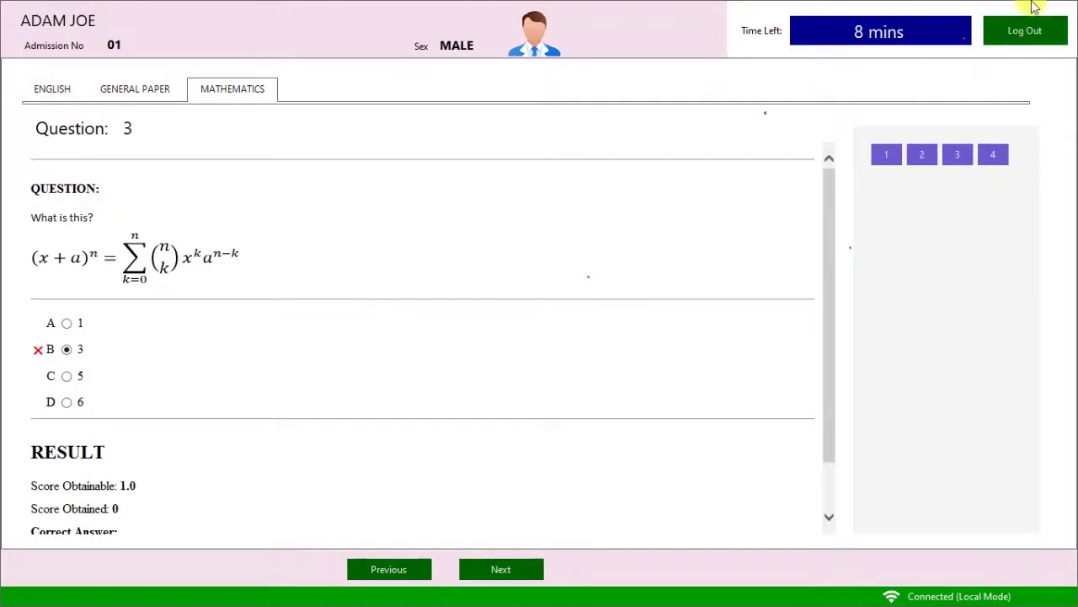
{"action": "left_click", "coordinate": [1026, 31]}
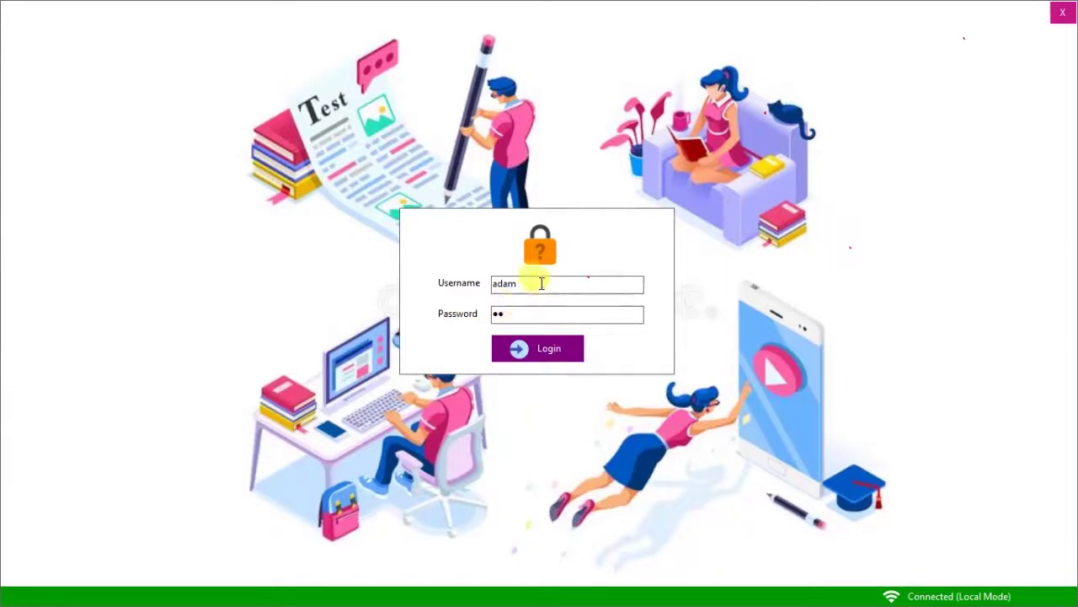
Sign in with the second examinee's username and password and start the exam.
{"action": "left_click_drag", "start_coordinate": [537, 284], "coordinate": [485, 283]}
{"action": "type", "text": "esther"}
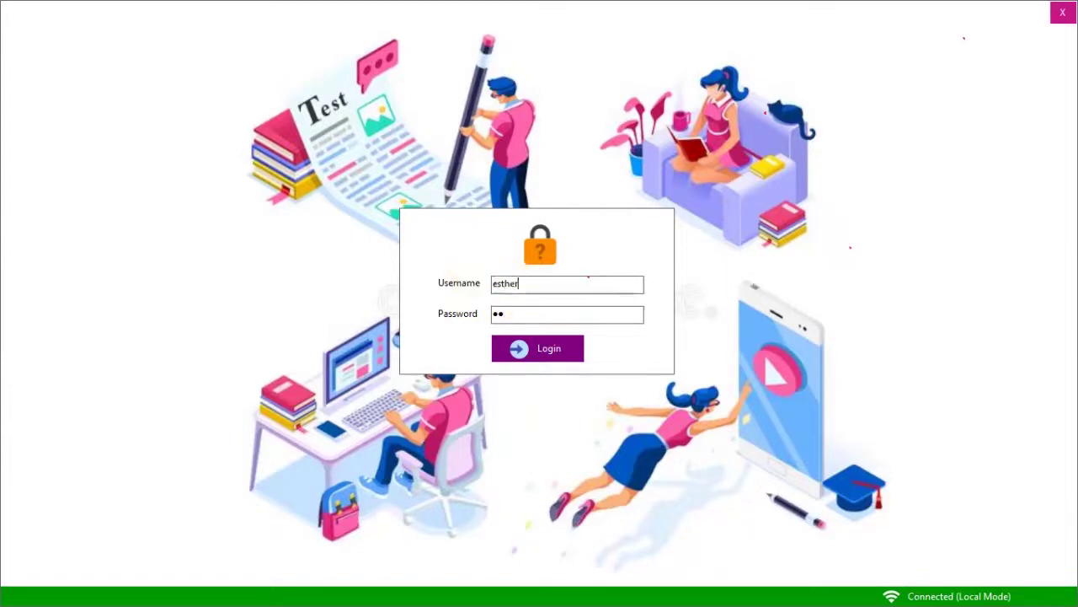
{"action": "key", "text": "Tab"}
{"action": "type", "text": "12"}
{"action": "left_click", "coordinate": [543, 353]}
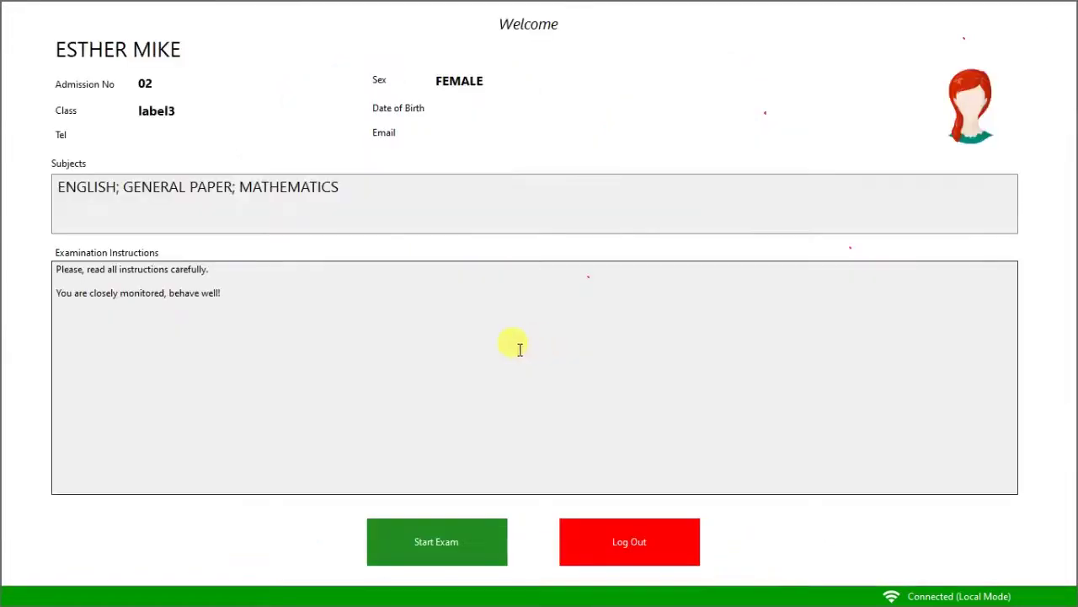
{"action": "left_click", "coordinate": [432, 524]}
Answer the first English questions and General Paper questions, including Chalk as good for the body.
{"action": "left_click", "coordinate": [54, 342]}
{"action": "left_click", "coordinate": [501, 568]}
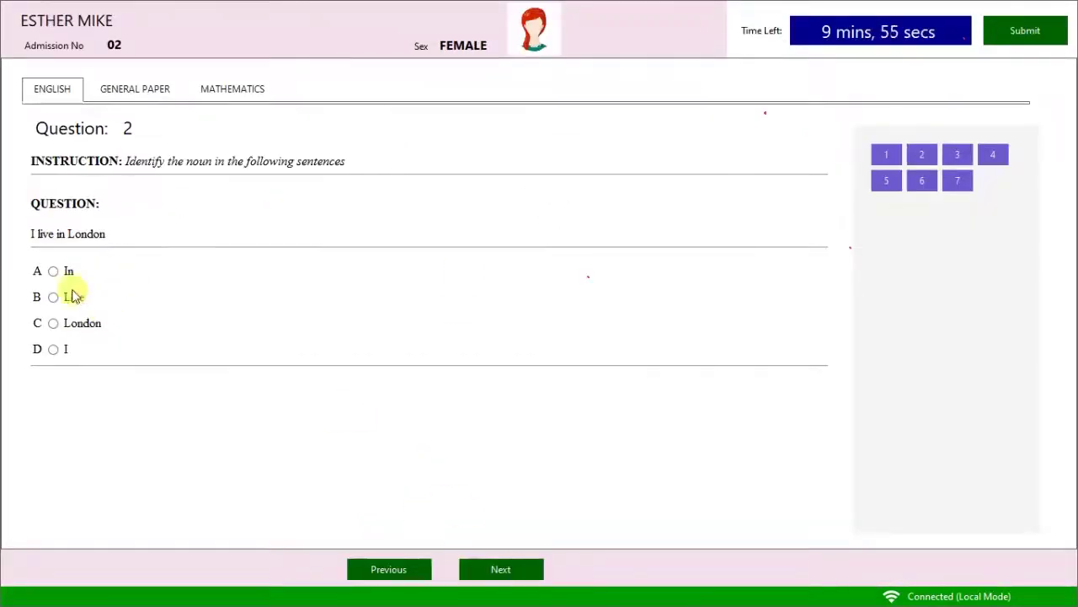
{"action": "left_click", "coordinate": [72, 294]}
{"action": "left_click", "coordinate": [522, 561]}
{"action": "left_click", "coordinate": [53, 253]}
{"action": "left_click", "coordinate": [135, 88]}
{"action": "left_click", "coordinate": [77, 256]}
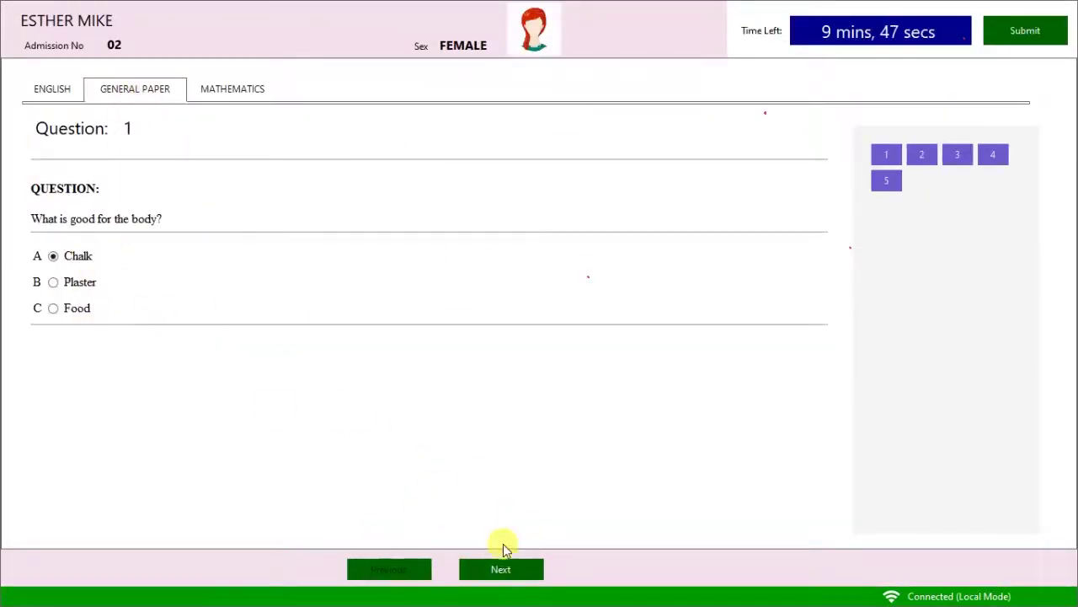
{"action": "left_click", "coordinate": [500, 569]}
{"action": "left_click", "coordinate": [76, 323]}
{"action": "left_click", "coordinate": [78, 356]}
{"action": "left_click", "coordinate": [501, 569]}
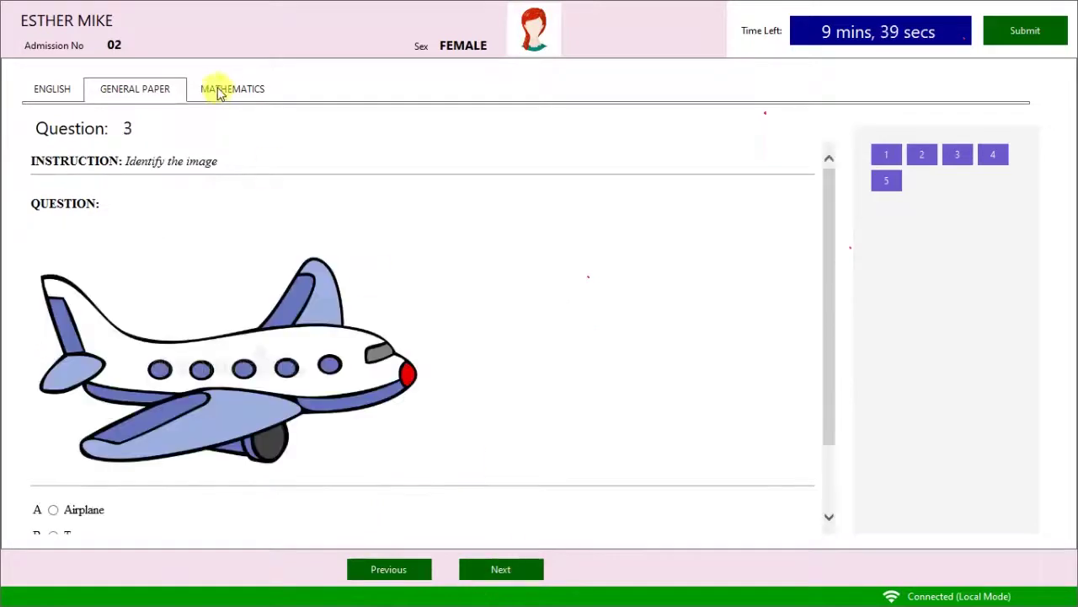
Answer Mathematics questions, submit the exam for an 18.75% average, and log out.
{"action": "left_click", "coordinate": [227, 88]}
{"action": "left_click", "coordinate": [53, 348]}
{"action": "left_click", "coordinate": [994, 154]}
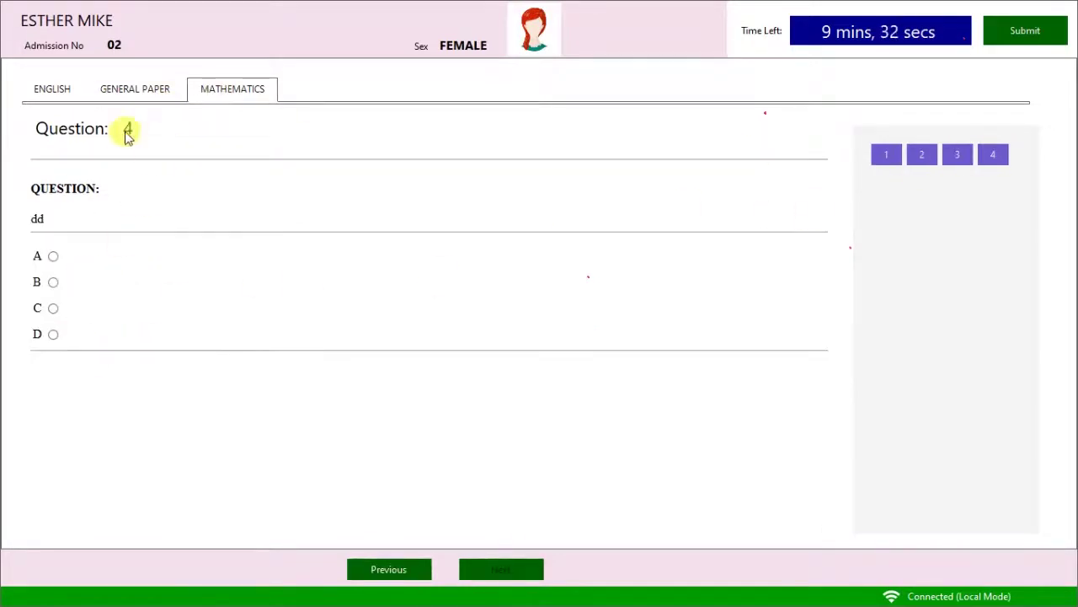
{"action": "left_click", "coordinate": [918, 160]}
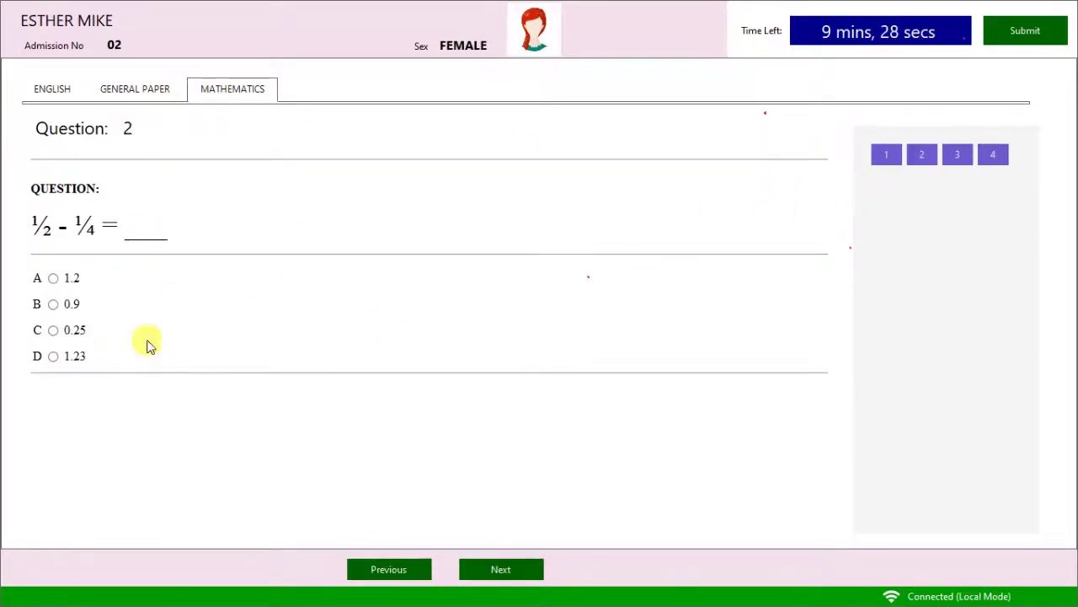
{"action": "left_click", "coordinate": [1013, 52]}
{"action": "left_click", "coordinate": [536, 348]}
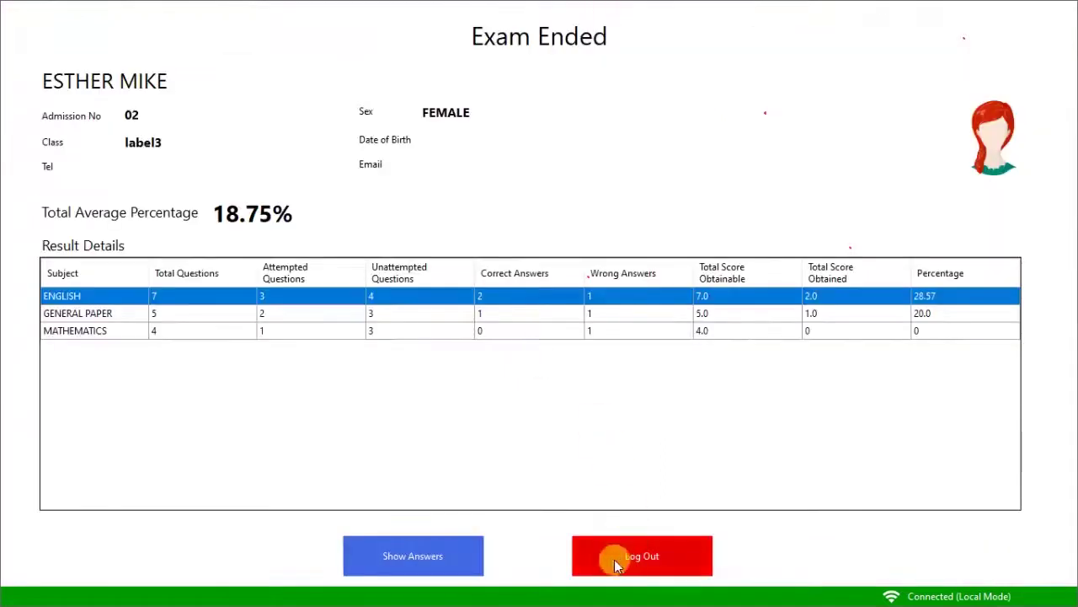
{"action": "left_click", "coordinate": [663, 555]}
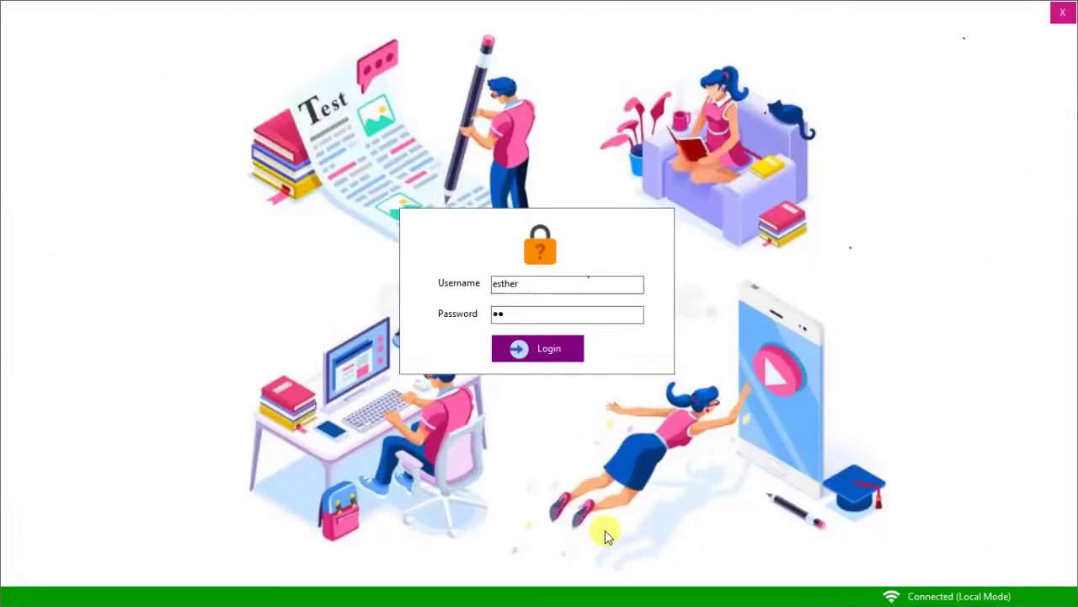
Close the examinee sign-in window and log in as administrator to the Exam Manager dashboard.
{"action": "left_click", "coordinate": [1060, 19]}
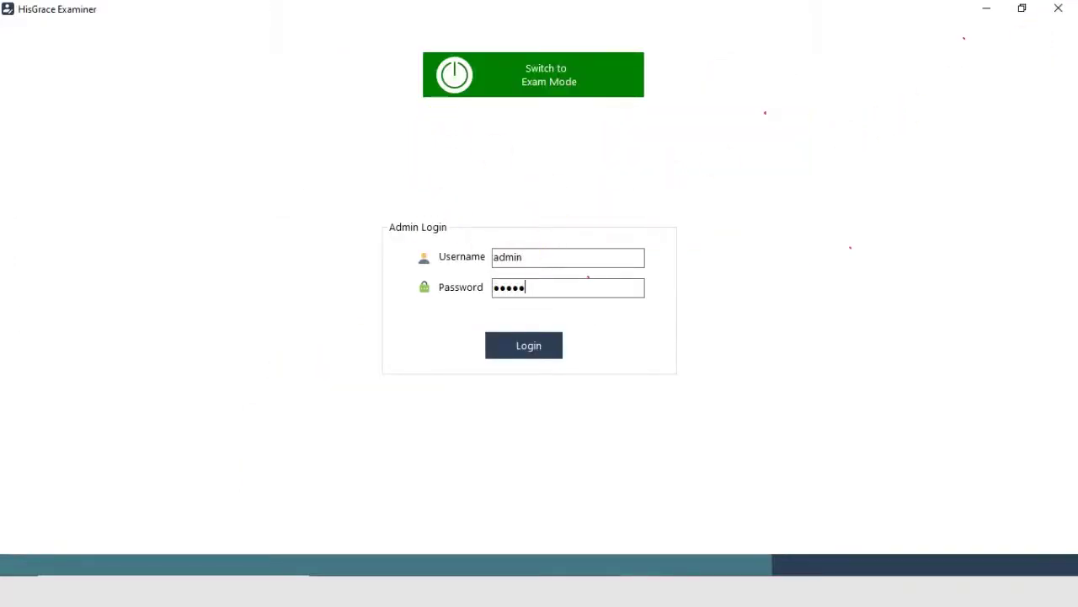
{"action": "left_click", "coordinate": [536, 352]}
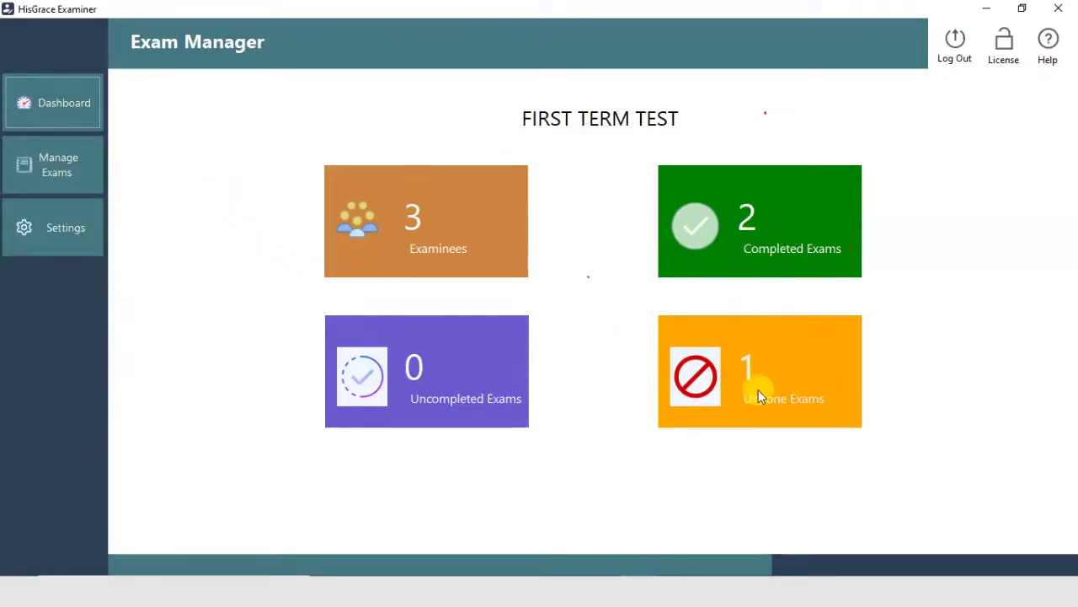
Show the examinee list for the FIRST TERM TEST module under Manage Exams.
{"action": "left_click", "coordinate": [91, 168]}
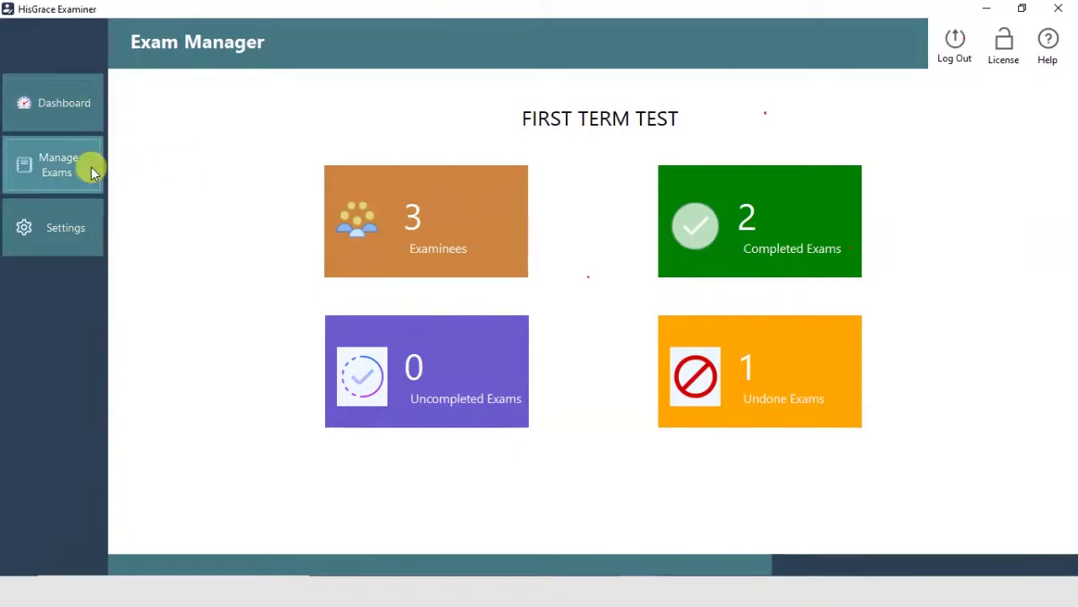
{"action": "right_click", "coordinate": [231, 187]}
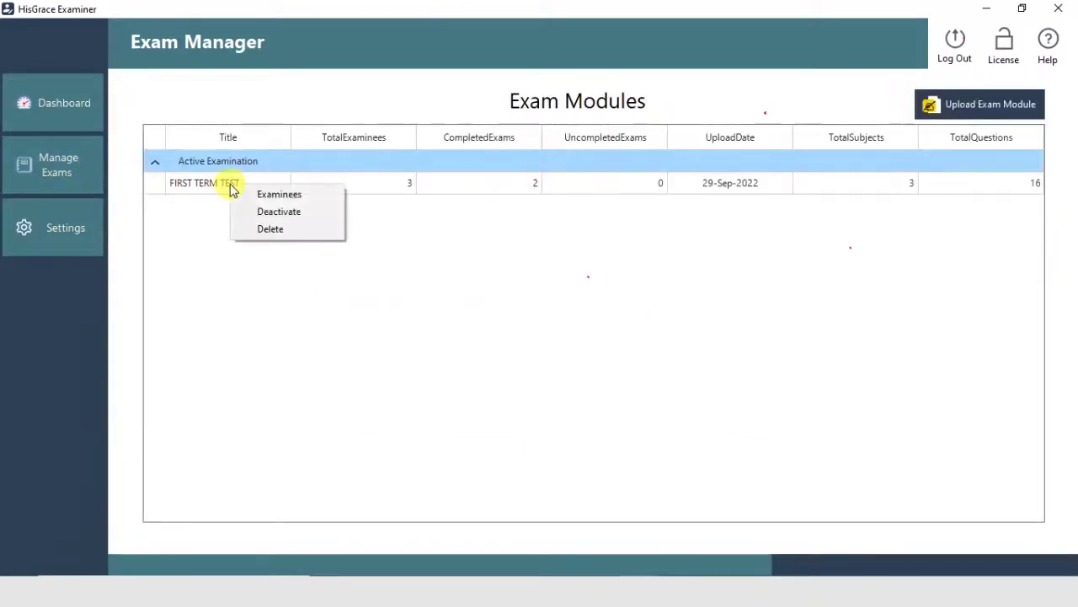
{"action": "left_click", "coordinate": [259, 195]}
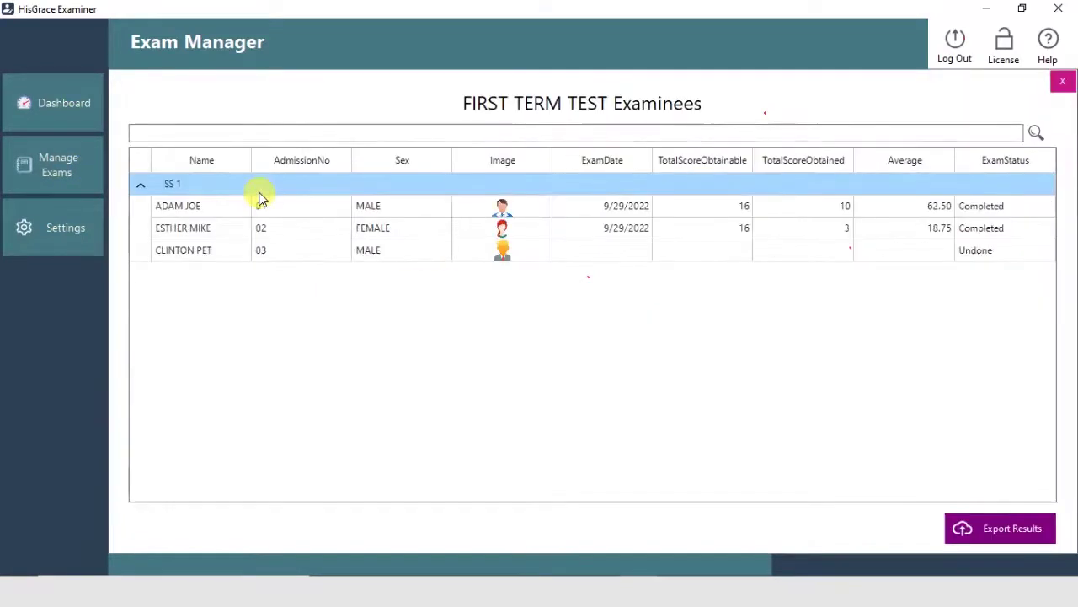
Review an examinee's exam details and marked answers, then bring up Export Results.
{"action": "left_click", "coordinate": [1021, 206]}
{"action": "left_click", "coordinate": [763, 231]}
{"action": "right_click", "coordinate": [508, 219]}
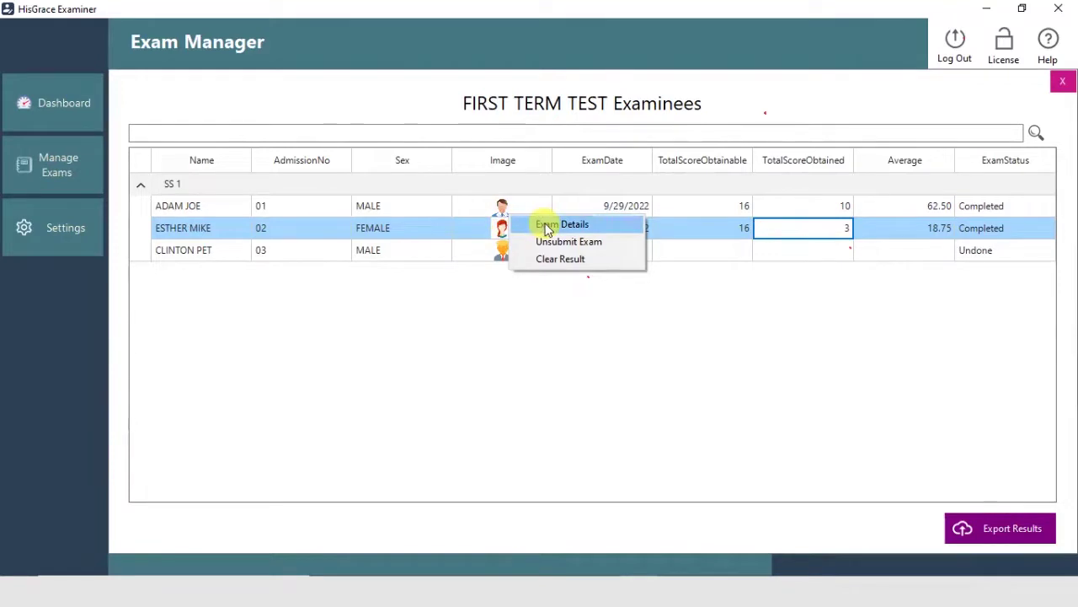
{"action": "left_click", "coordinate": [624, 226]}
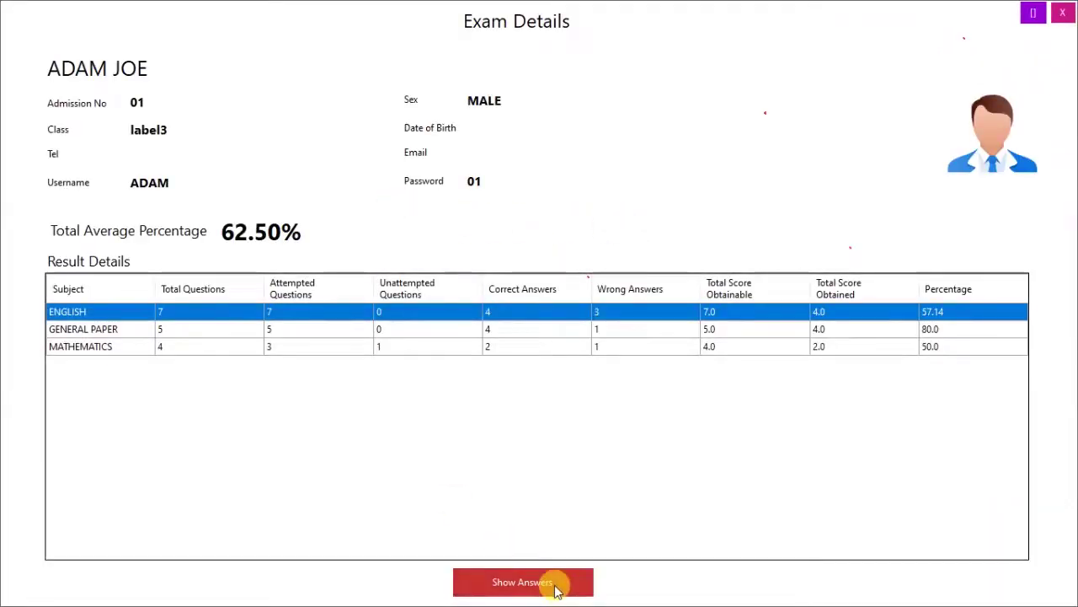
{"action": "left_click", "coordinate": [523, 582]}
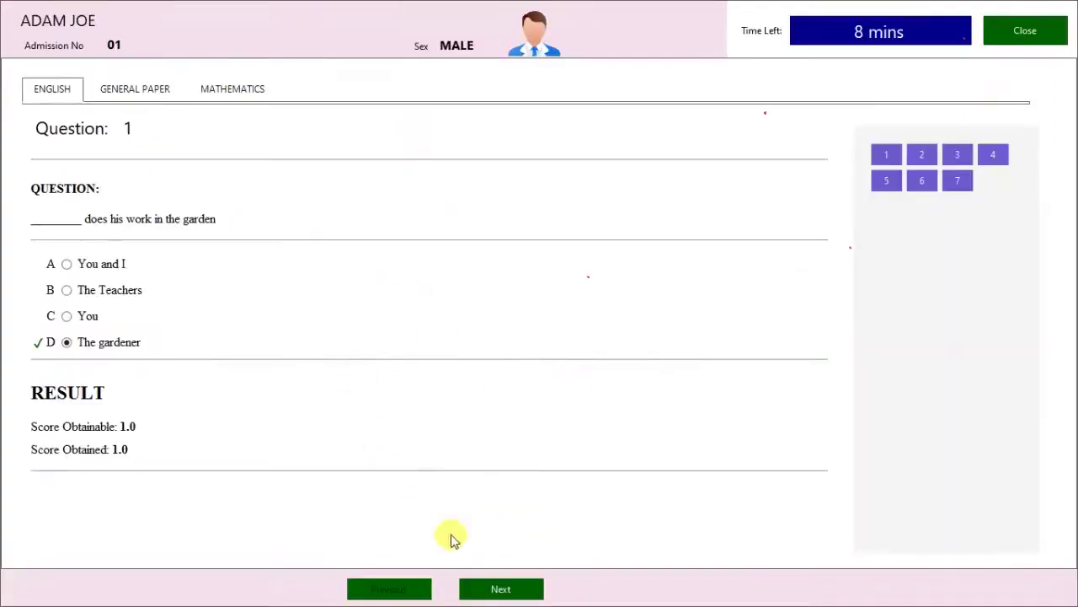
{"action": "left_click", "coordinate": [524, 589]}
{"action": "left_click", "coordinate": [505, 589]}
{"action": "left_click", "coordinate": [506, 589]}
{"action": "left_click", "coordinate": [1019, 34]}
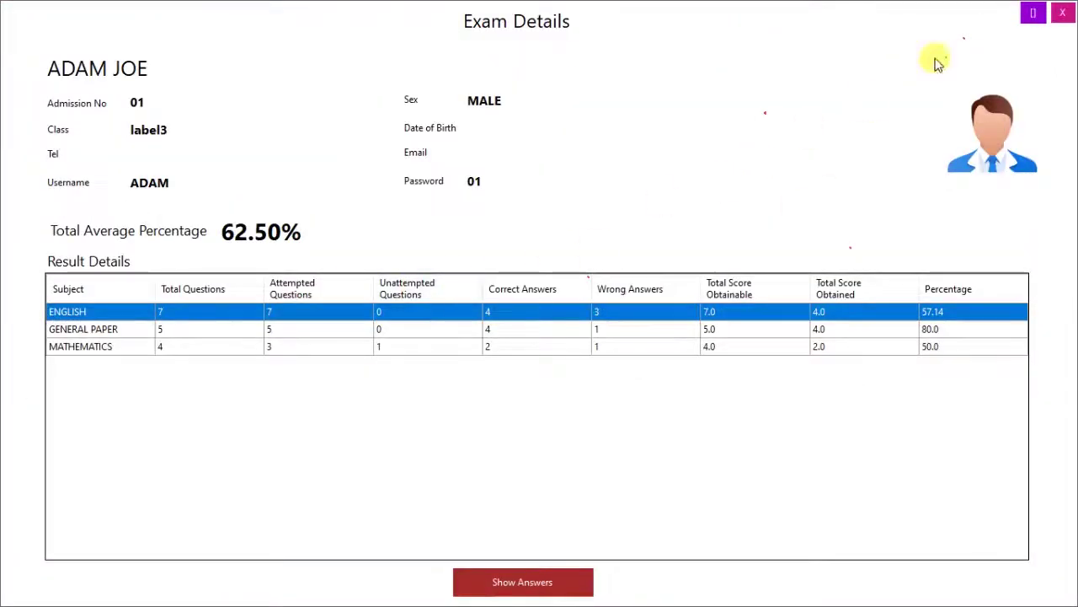
{"action": "left_click", "coordinate": [1058, 10]}
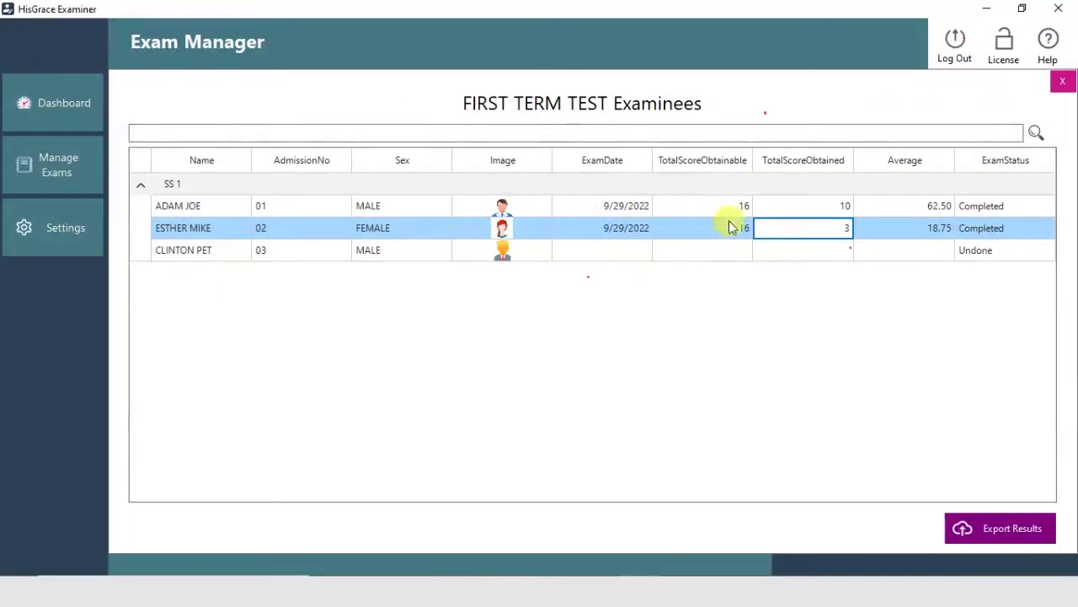
{"action": "left_click", "coordinate": [984, 521]}
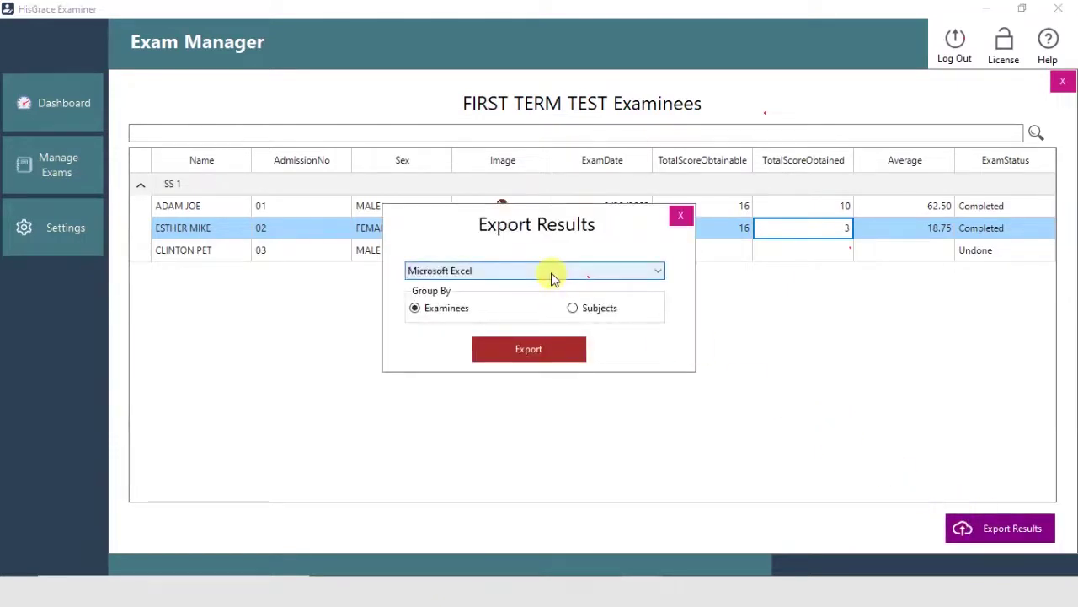
Export all examinees' results as Microsoft Excel 'FIRST TERM TEST Results', grouped by Examinees, and open it.
{"action": "left_click", "coordinate": [571, 352]}
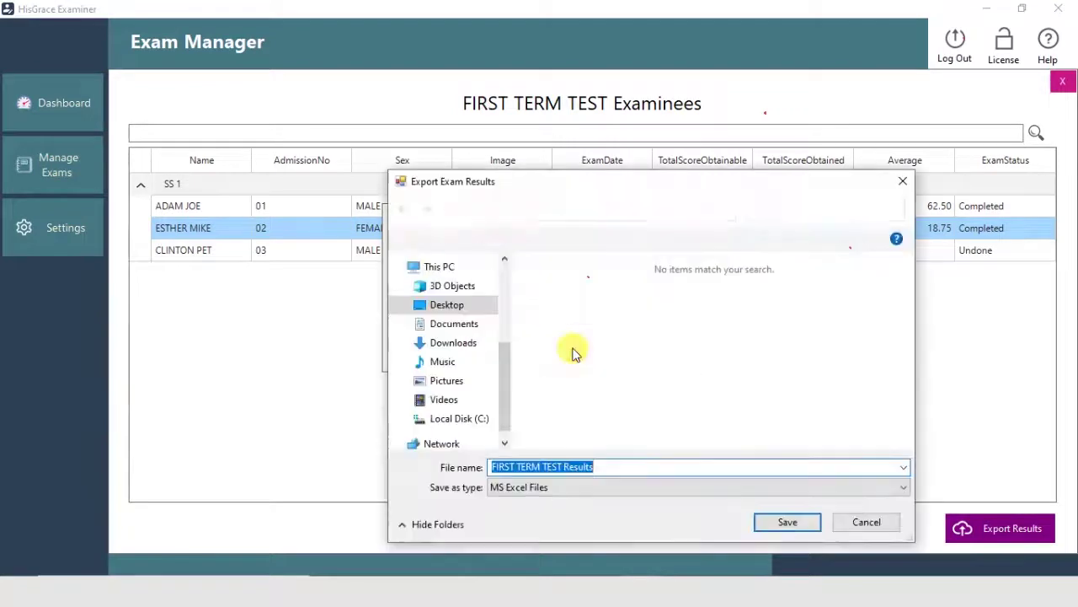
{"action": "left_click", "coordinate": [786, 522]}
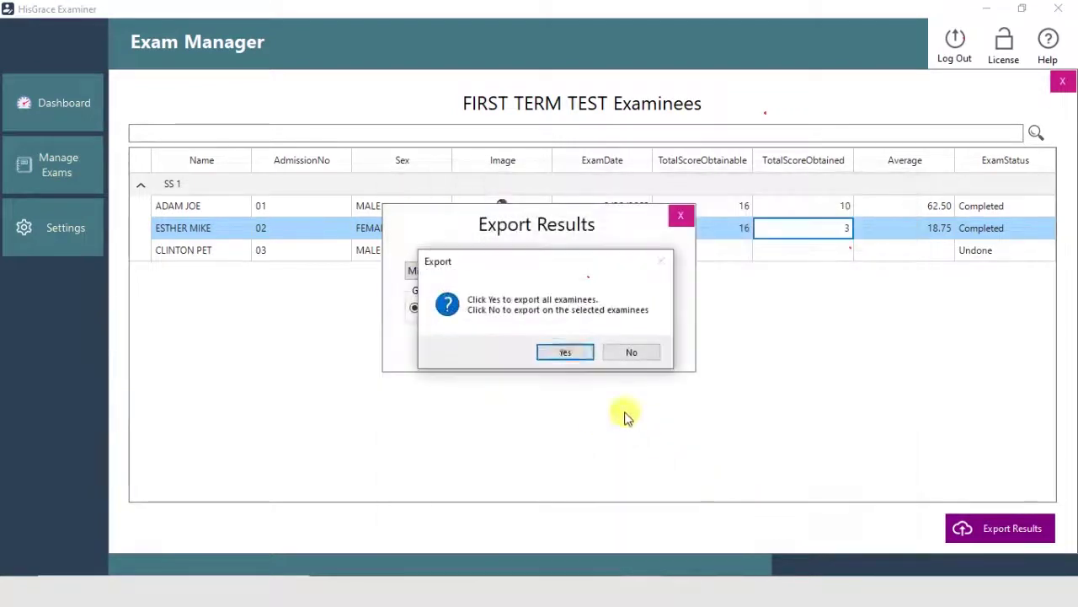
{"action": "left_click", "coordinate": [565, 354]}
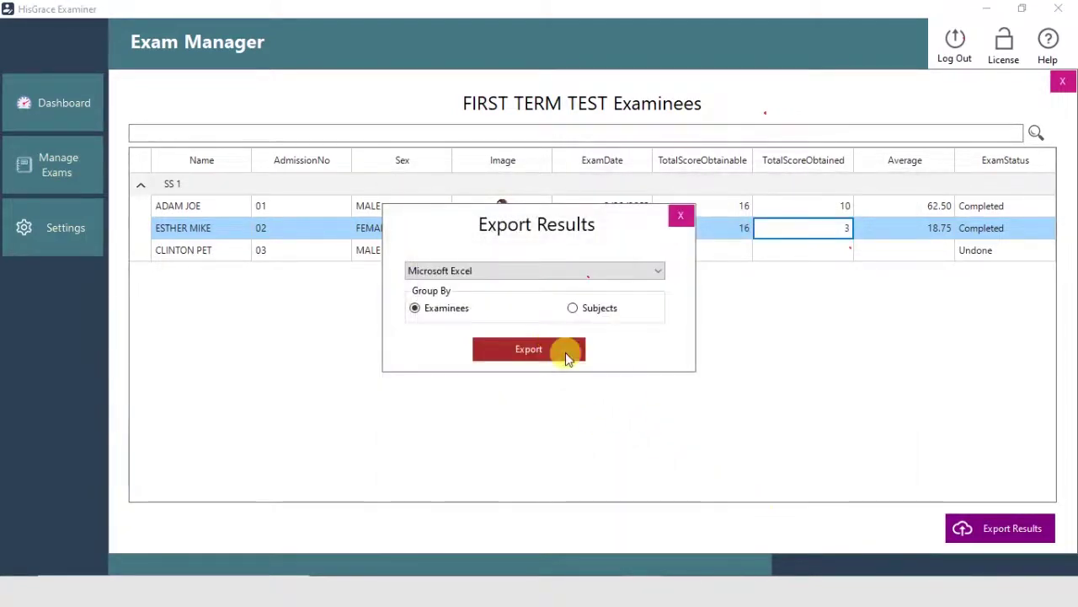
{"action": "left_click", "coordinate": [547, 351]}
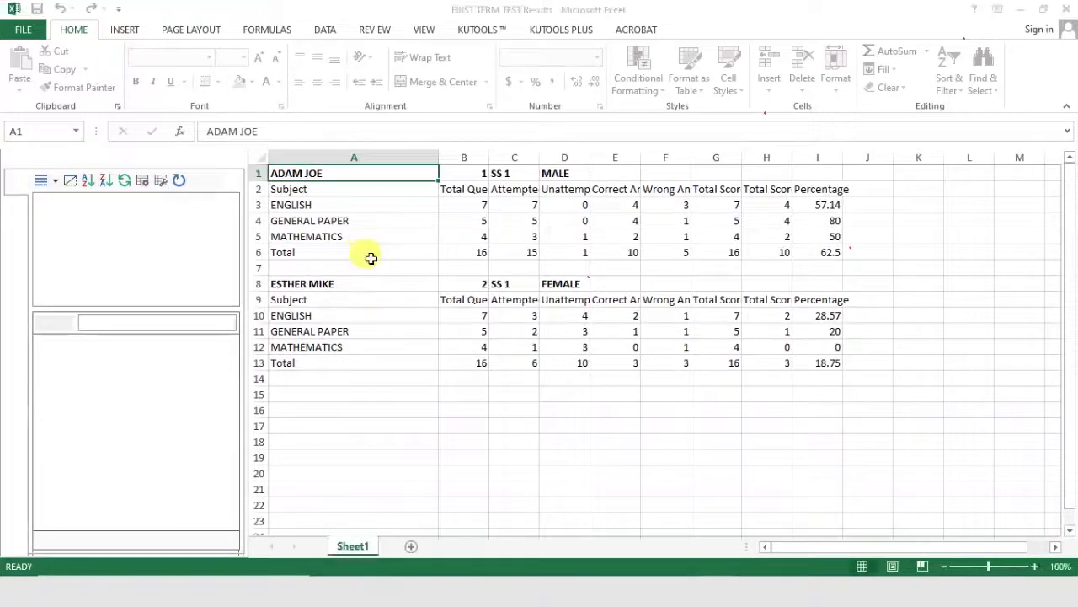
Widen column C and auto-fit columns C through F to their headers.
{"action": "left_click", "coordinate": [404, 220]}
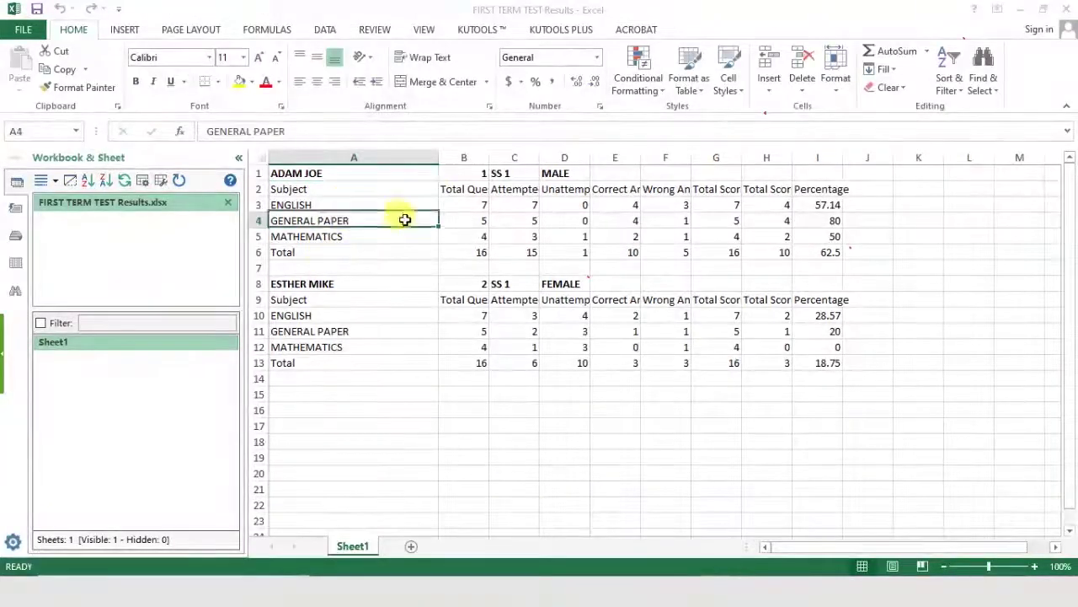
{"action": "left_click_drag", "start_coordinate": [540, 157], "coordinate": [660, 157]}
{"action": "double_click", "coordinate": [660, 158]}
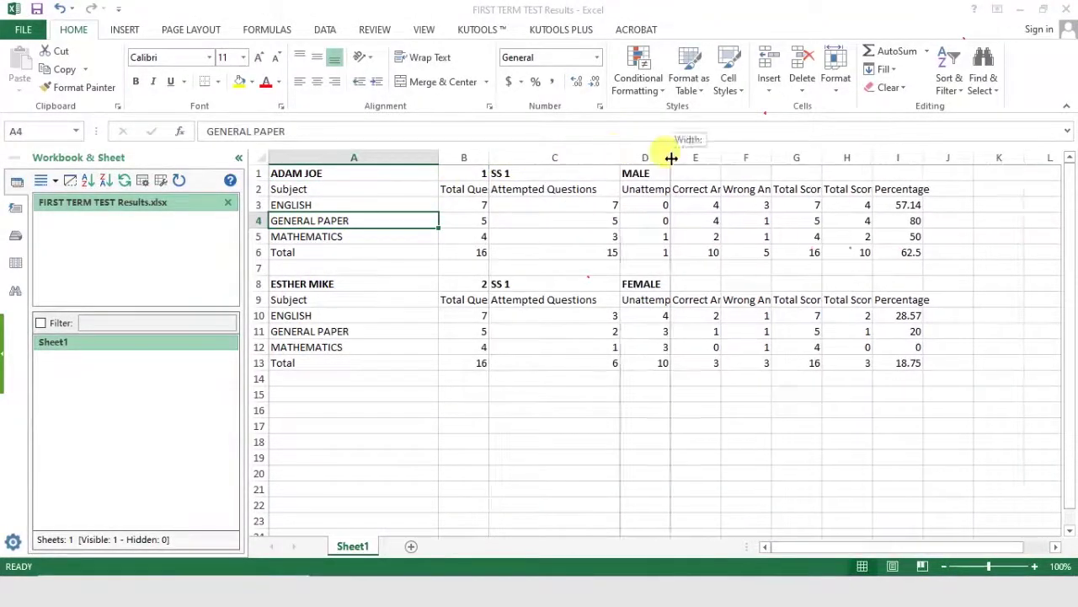
{"action": "double_click", "coordinate": [671, 157]}
{"action": "double_click", "coordinate": [796, 157]}
{"action": "double_click", "coordinate": [879, 157]}
Auto-fit columns G and H, then close the workbook without saving.
{"action": "left_click", "coordinate": [354, 286]}
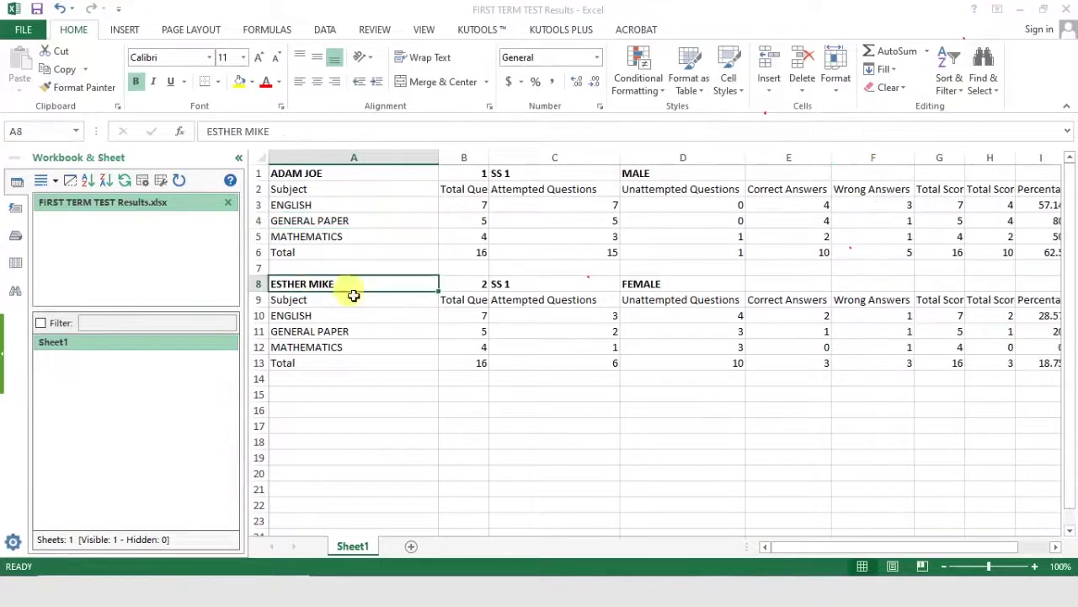
{"action": "scroll", "coordinate": [618, 506], "scroll_direction": "down", "scroll_amount": 1}
{"action": "left_click_drag", "start_coordinate": [863, 546], "coordinate": [894, 540]}
{"action": "scroll", "coordinate": [794, 236], "scroll_direction": "up", "scroll_amount": 1}
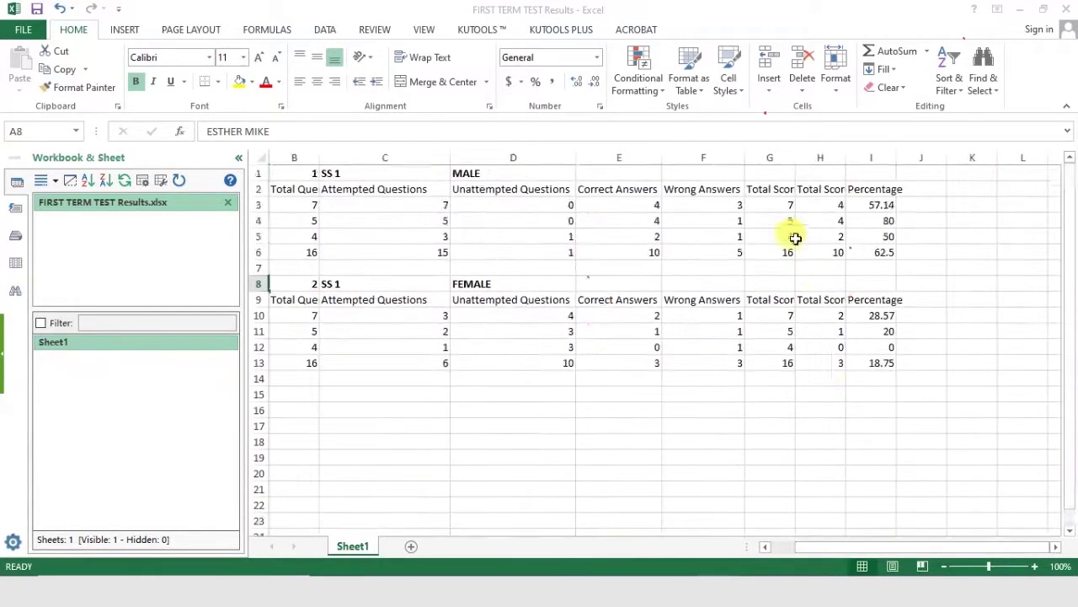
{"action": "double_click", "coordinate": [795, 158]}
{"action": "double_click", "coordinate": [913, 158]}
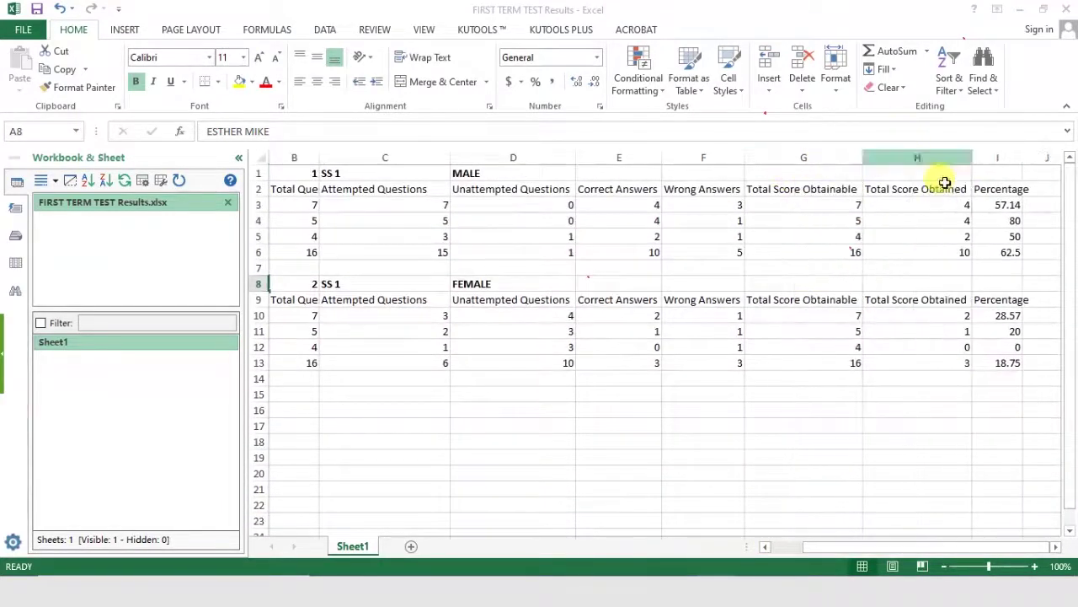
{"action": "left_click", "coordinate": [952, 236]}
{"action": "left_click_drag", "start_coordinate": [872, 546], "coordinate": [461, 529]}
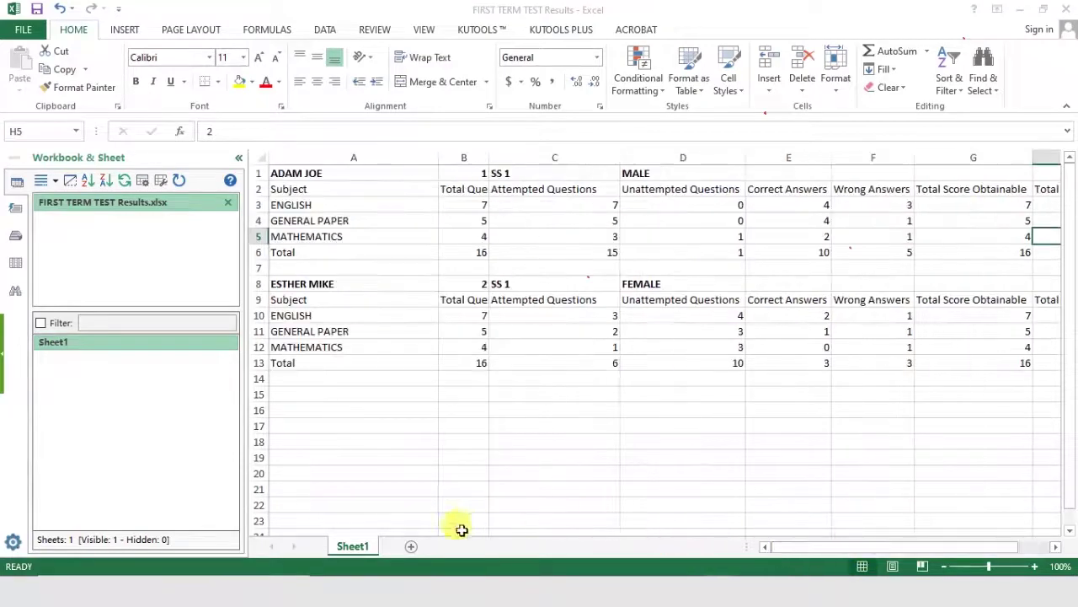
{"action": "left_click", "coordinate": [1067, 9]}
{"action": "left_click", "coordinate": [539, 317]}
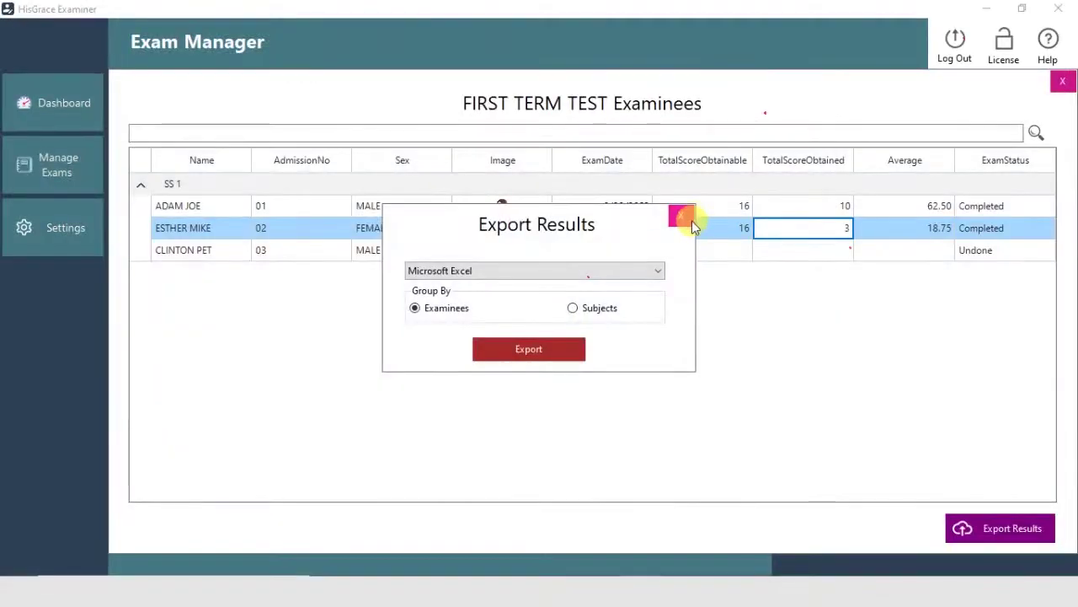
Close Export Results and return to the dashboard showing 3 examinees, 2 completed, 1 undone.
{"action": "left_click", "coordinate": [689, 219]}
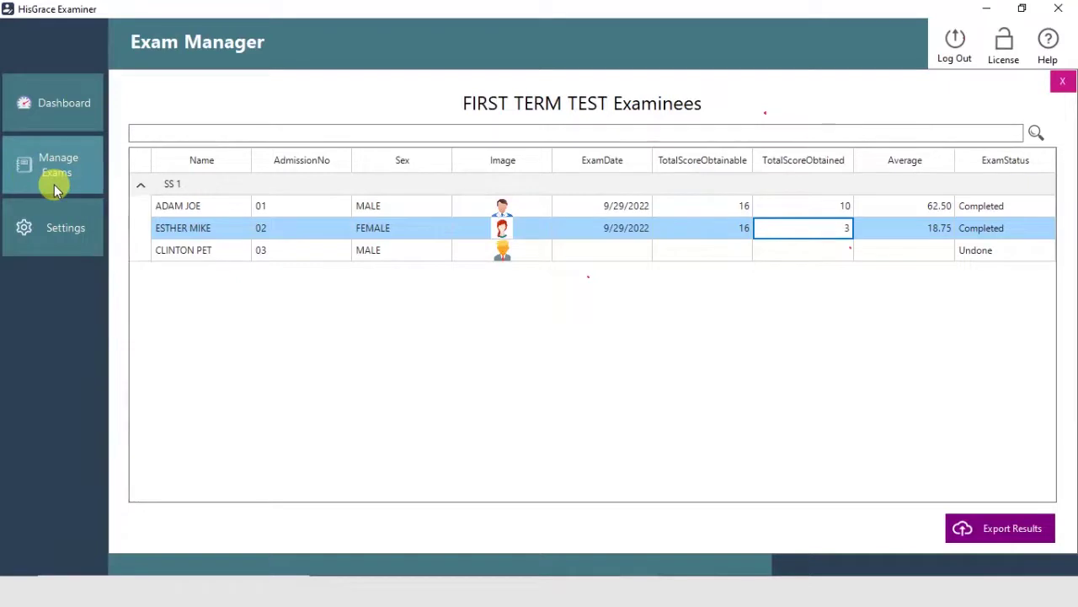
{"action": "left_click", "coordinate": [61, 120]}
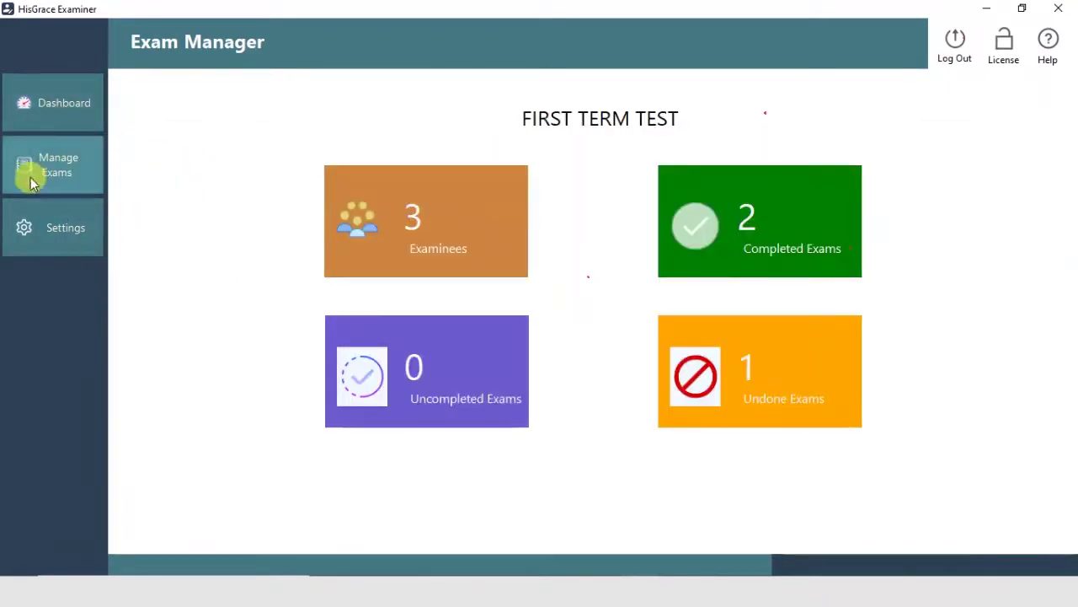